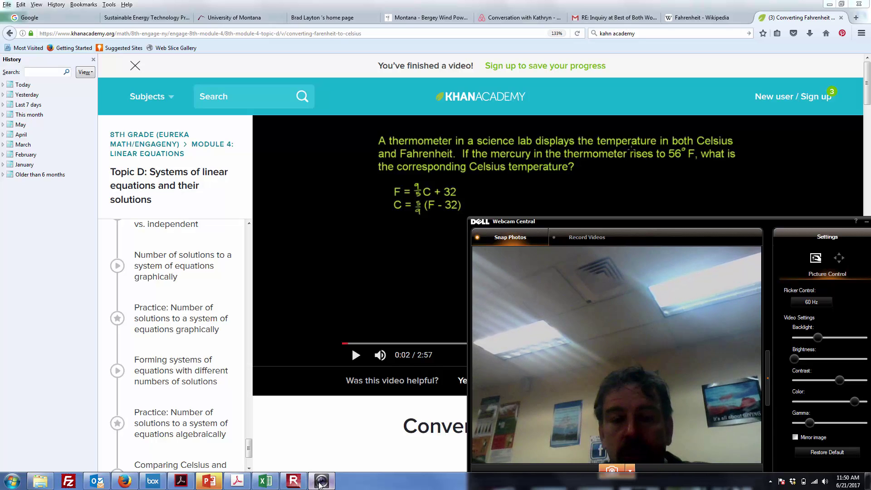
# Bring the blank Book1 Excel workbook to the front from the taskbar
pyautogui.click(265, 481)
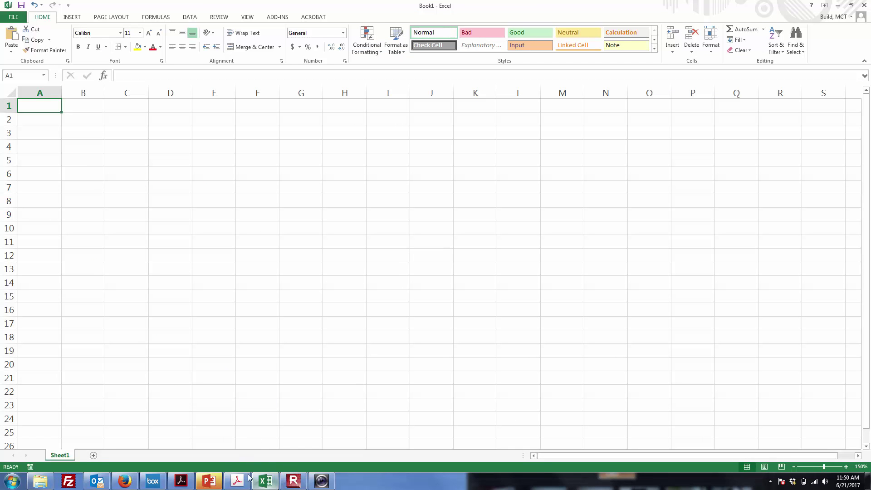
# Return to the Khan Academy Fahrenheit-to-Celsius video in Firefox
pyautogui.click(131, 483)
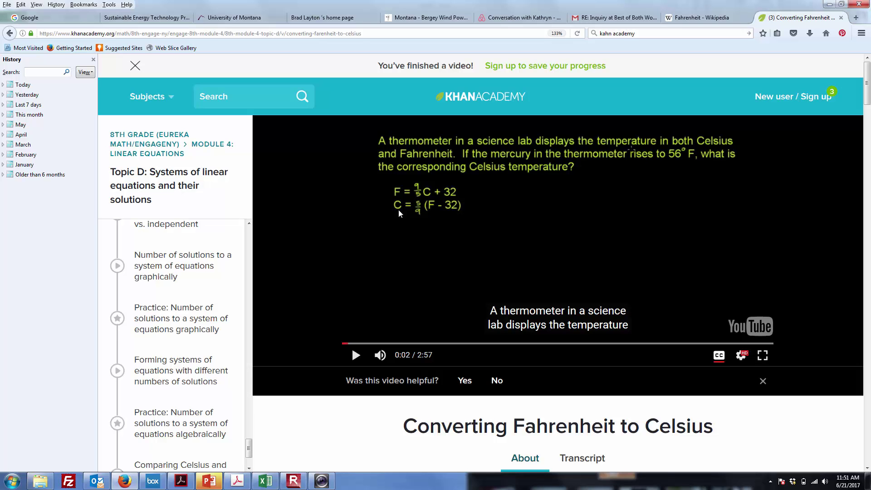
# Cycle between the webcam window and the paused conversion-formula video with Alt+Tab
pyautogui.hotkey('alt', 'Tab')
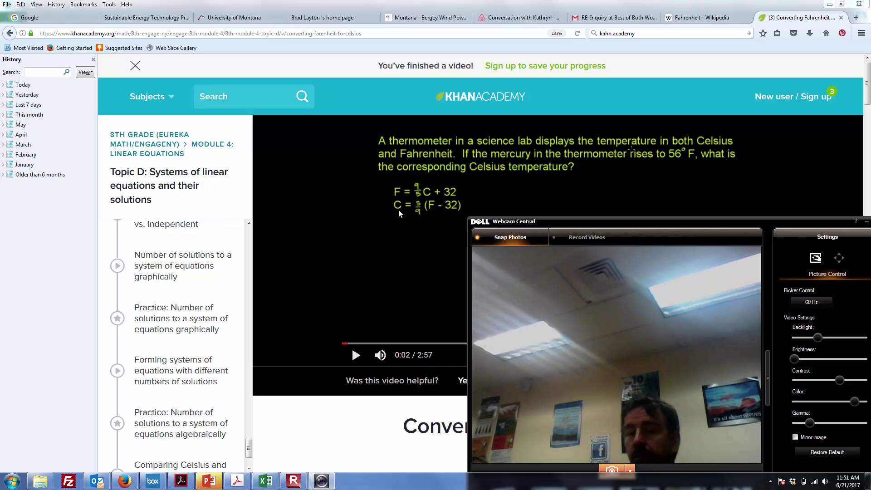
pyautogui.hotkey('alt', 'Tab')
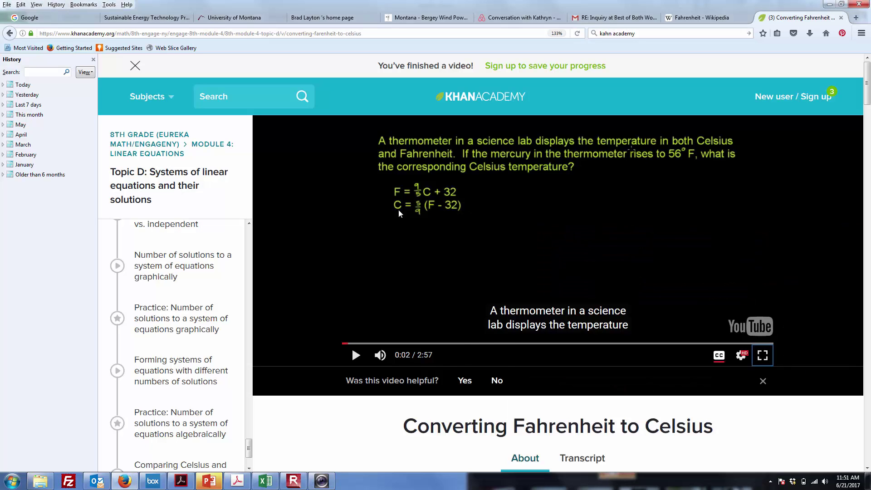
pyautogui.hotkey('alt', 'Tab')
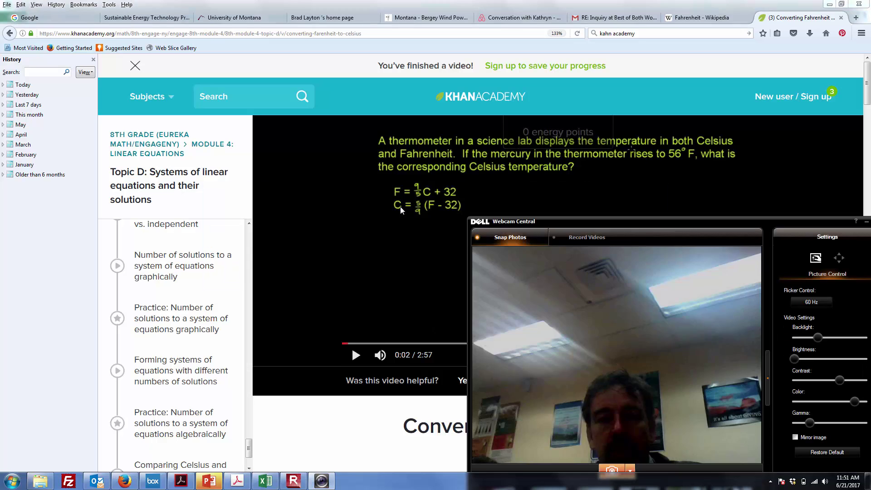
# Enter a centered F heading in cell D2 and zoom the sheet in
pyautogui.click(265, 481)
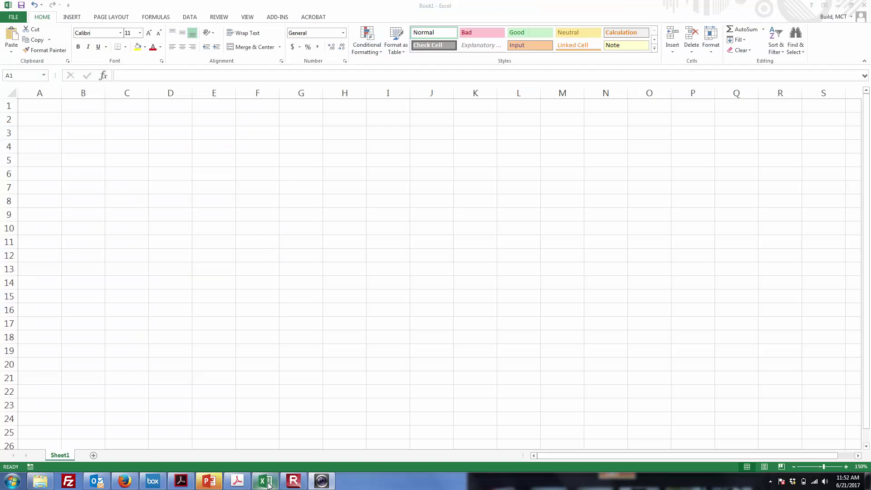
pyautogui.click(181, 123)
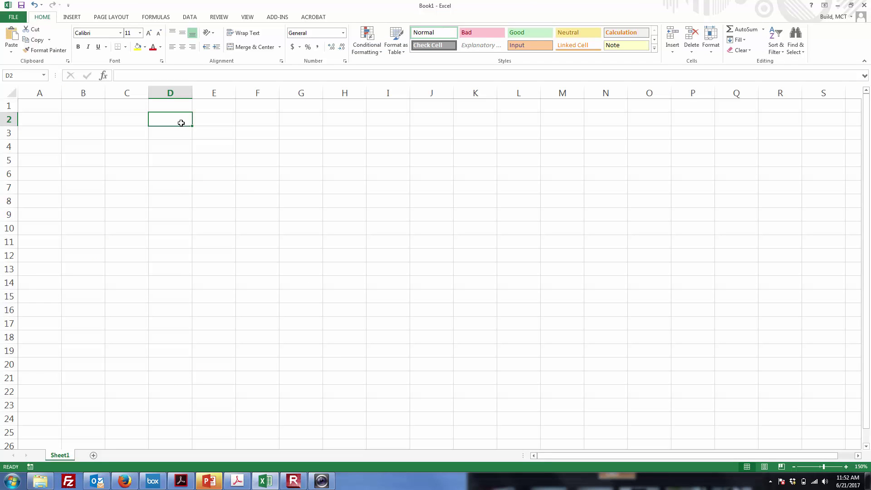
pyautogui.write('F')
pyautogui.press('Return')
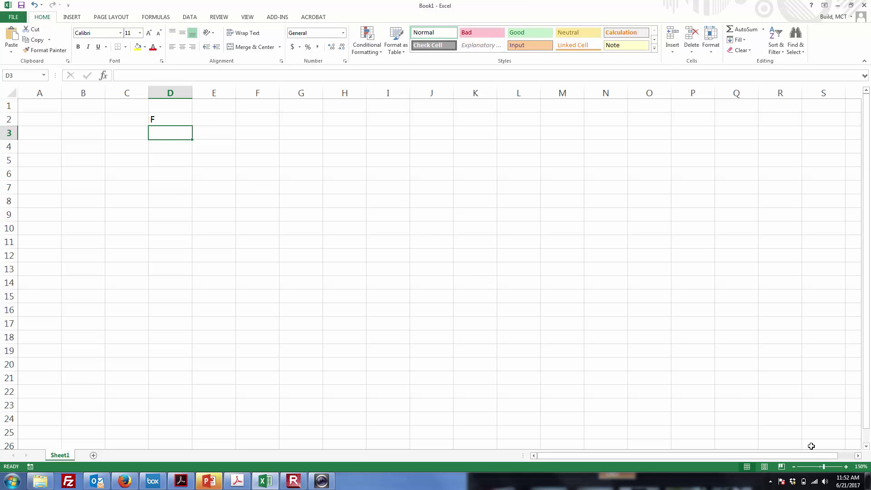
pyautogui.click(845, 466)
pyautogui.click(846, 467)
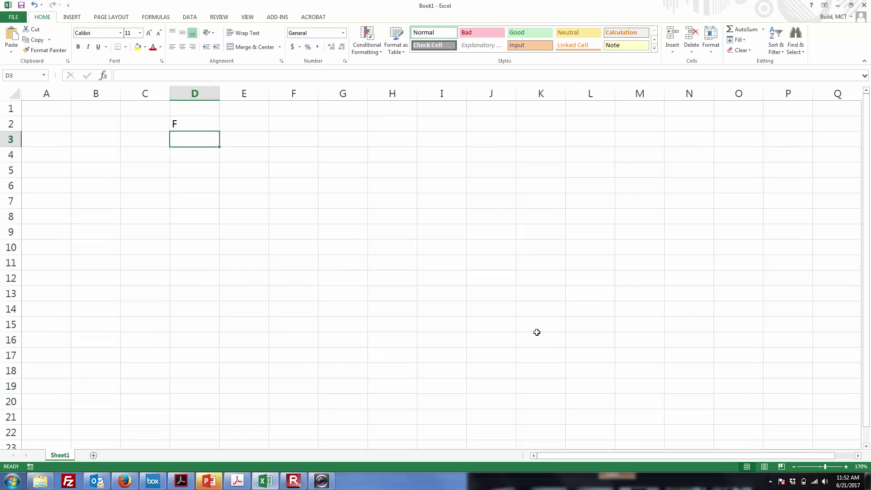
pyautogui.click(182, 47)
pyautogui.click(192, 123)
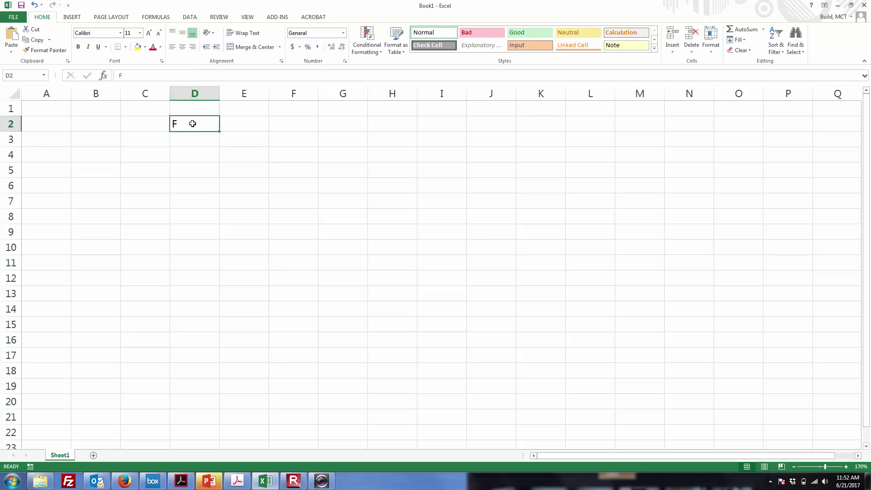
pyautogui.click(182, 47)
# Enter -25 in D3 and -24 in D4 as the first Fahrenheit values
pyautogui.click(190, 134)
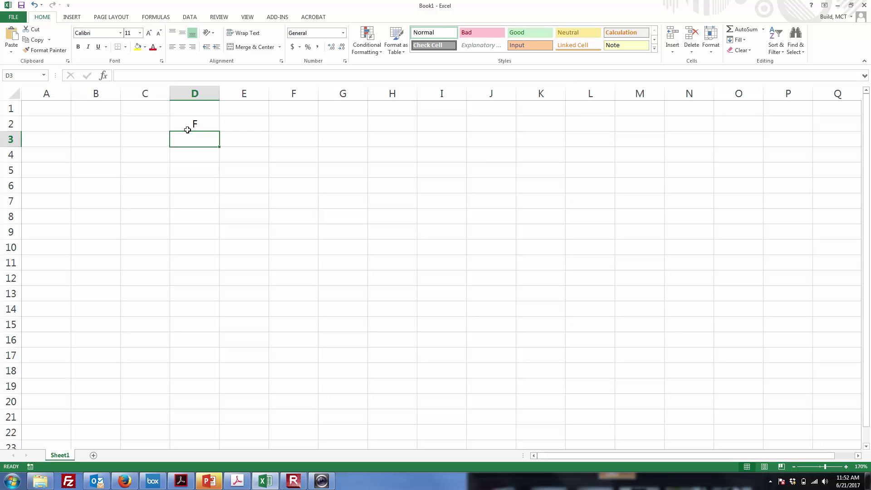
pyautogui.write('-25')
pyautogui.press('Return')
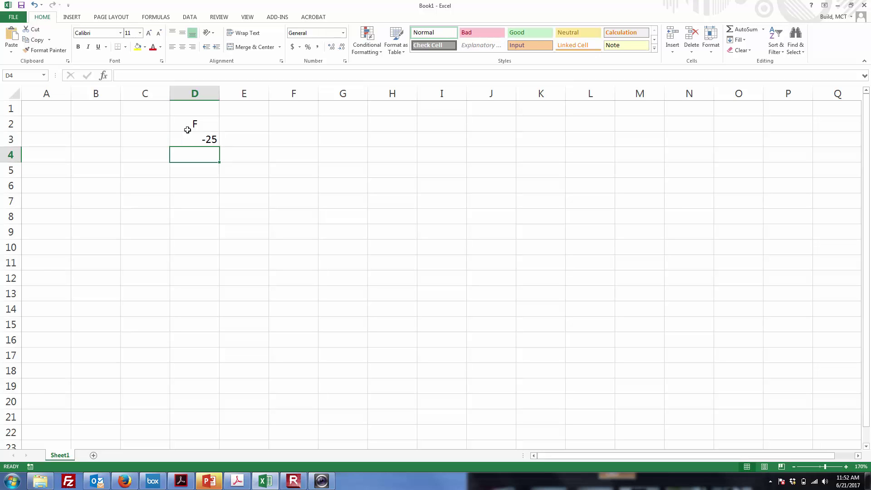
pyautogui.write('-24')
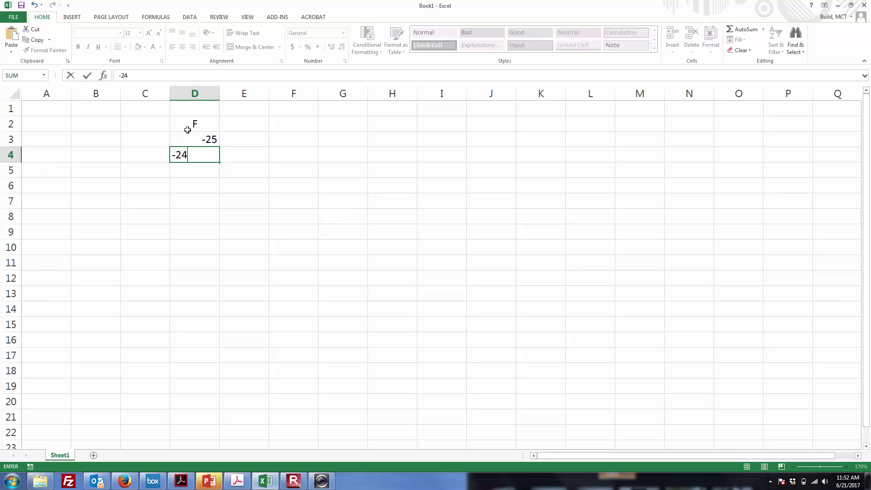
pyautogui.press('Return')
pyautogui.click(189, 139)
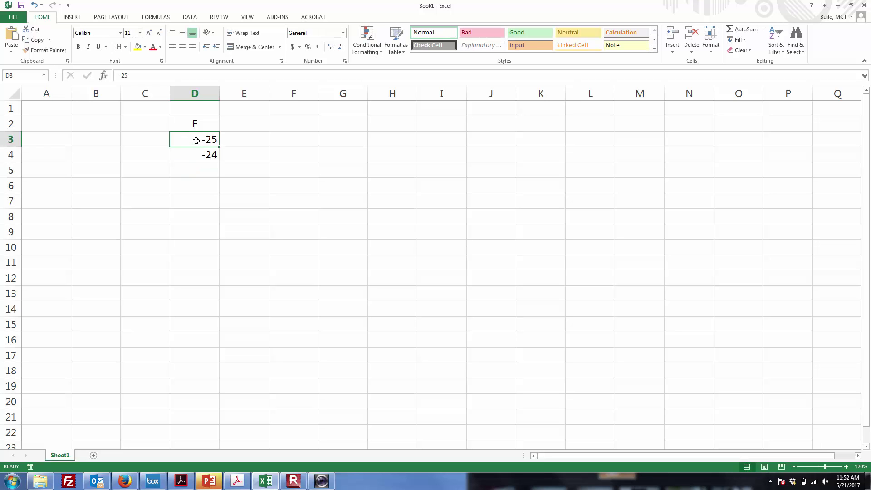
# Extend the -25, -24 series down column D to 135 at row 163
pyautogui.moveTo(175, 140); pyautogui.dragTo(193, 155)
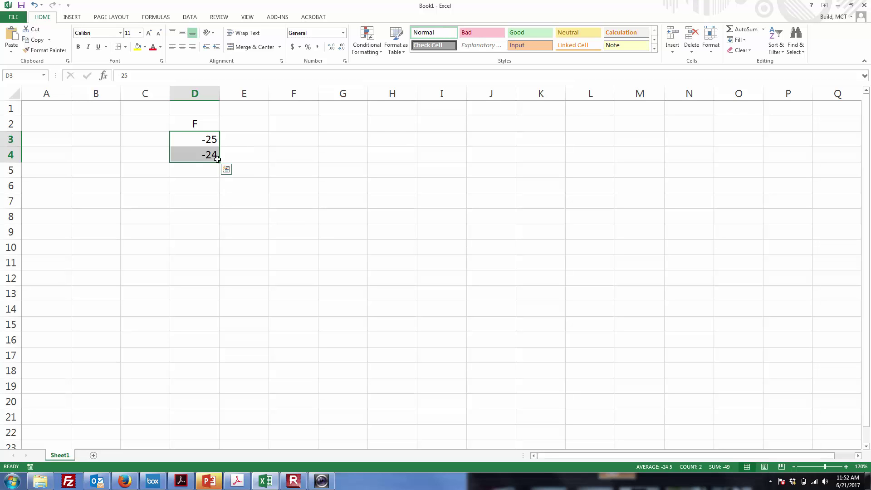
pyautogui.moveTo(219, 162); pyautogui.dragTo(219, 162)
pyautogui.moveTo(203, 139)
pyautogui.mouseDown()
pyautogui.moveTo(214, 152)
pyautogui.moveTo(216, 228)
pyautogui.moveTo(203, 461)
pyautogui.mouseUp()
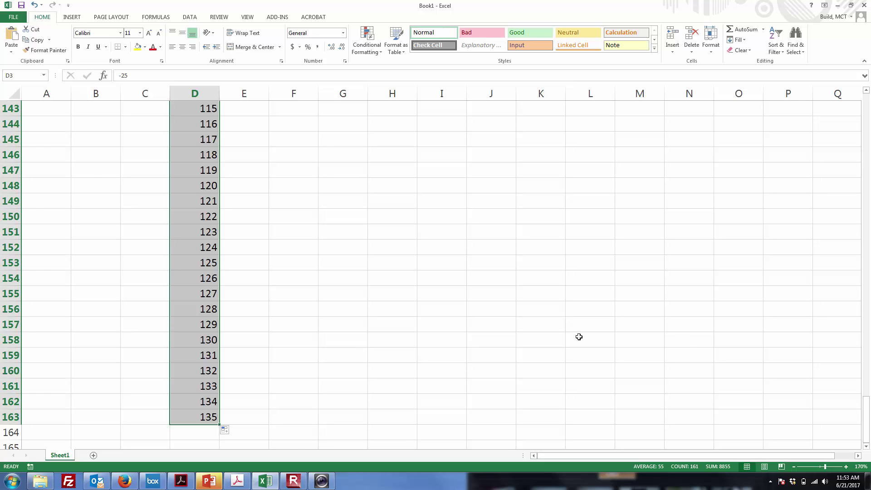
pyautogui.moveTo(866, 417); pyautogui.dragTo(867, 111)
pyautogui.click(592, 196)
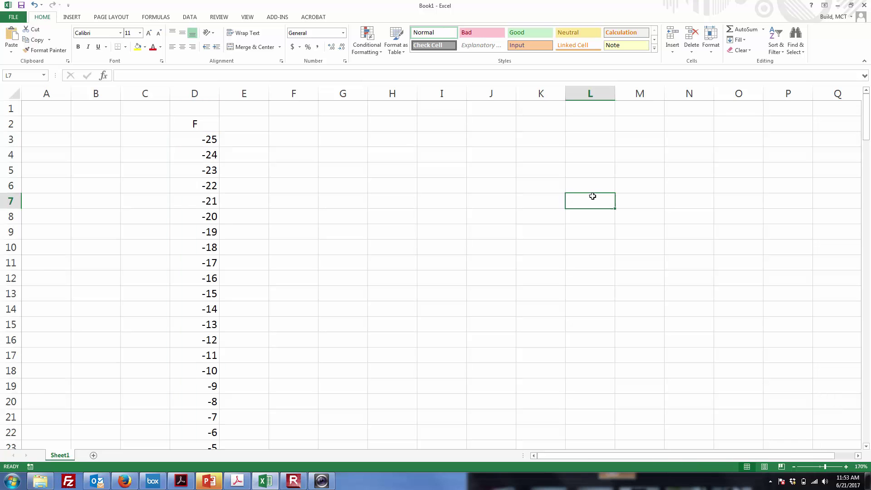
# Enter a centered C heading in cell E2
pyautogui.click(252, 125)
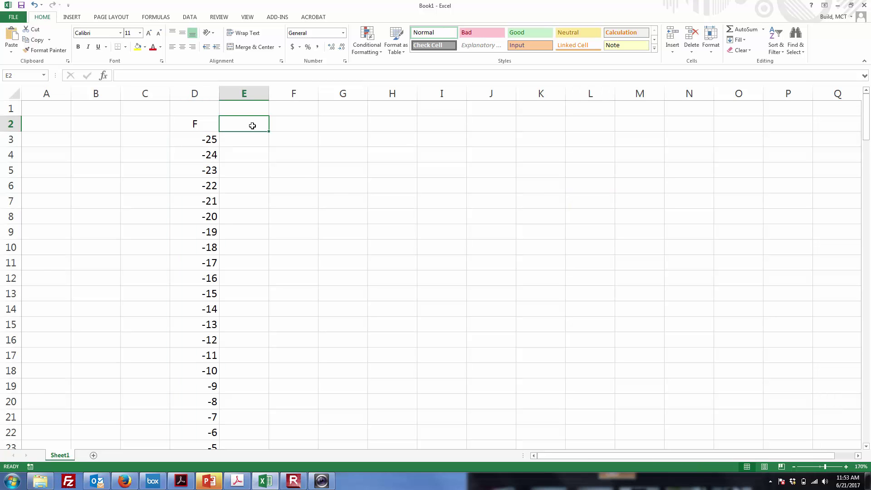
pyautogui.write('C')
pyautogui.press('Return')
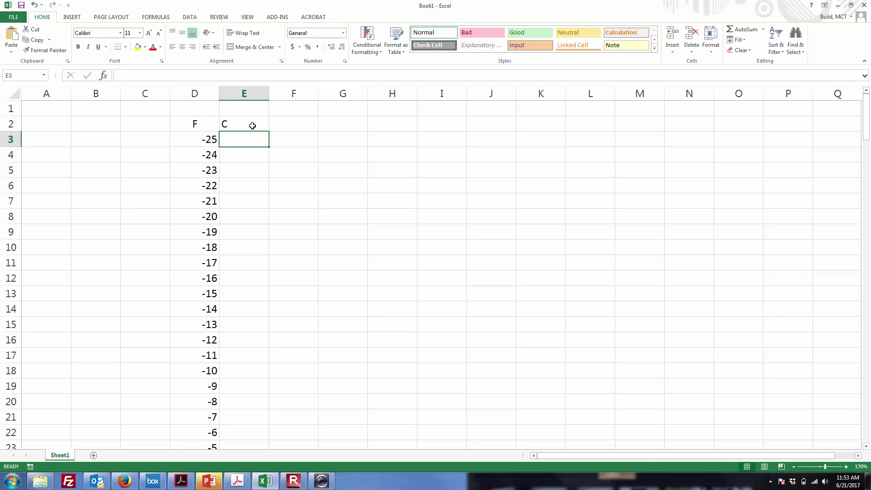
pyautogui.click(252, 125)
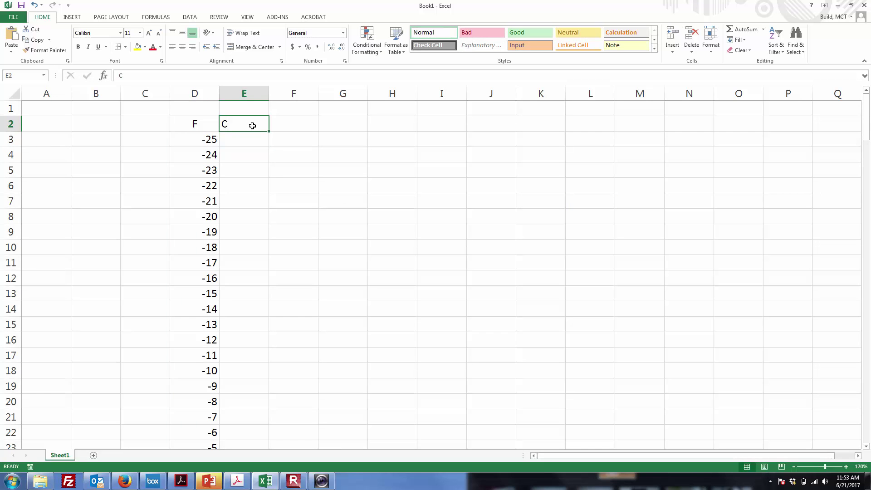
pyautogui.click(183, 49)
pyautogui.hotkey('alt', 'Tab')
pyautogui.hotkey('alt', 'Tab')
pyautogui.press('Tab')
pyautogui.press('Tab')
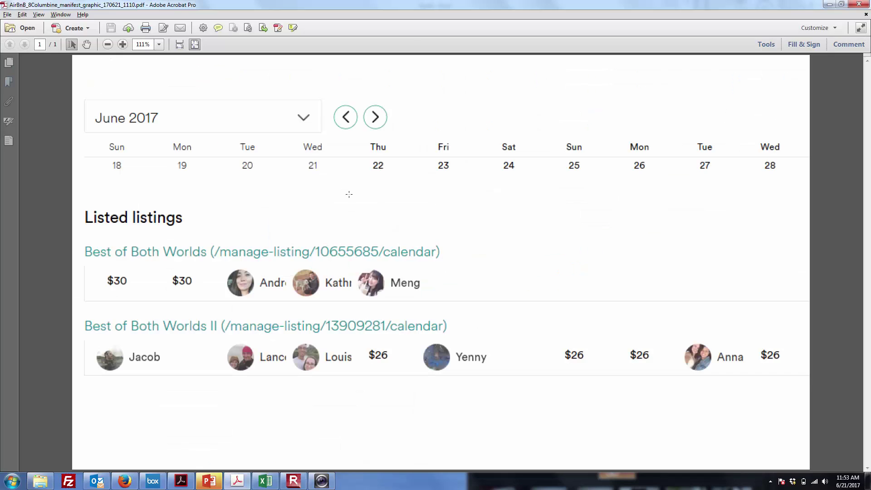
pyautogui.hotkey('alt', 'Tab')
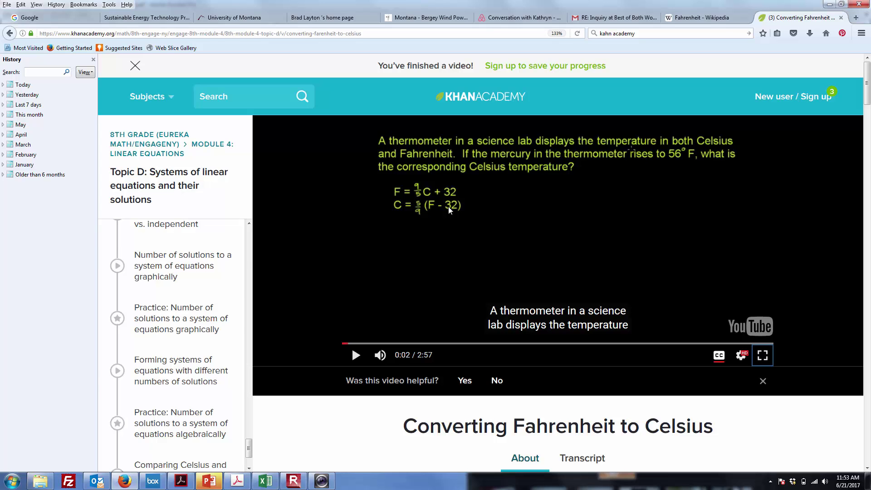
pyautogui.hotkey('alt', 'Tab')
pyautogui.hotkey('alt', 'Tab')
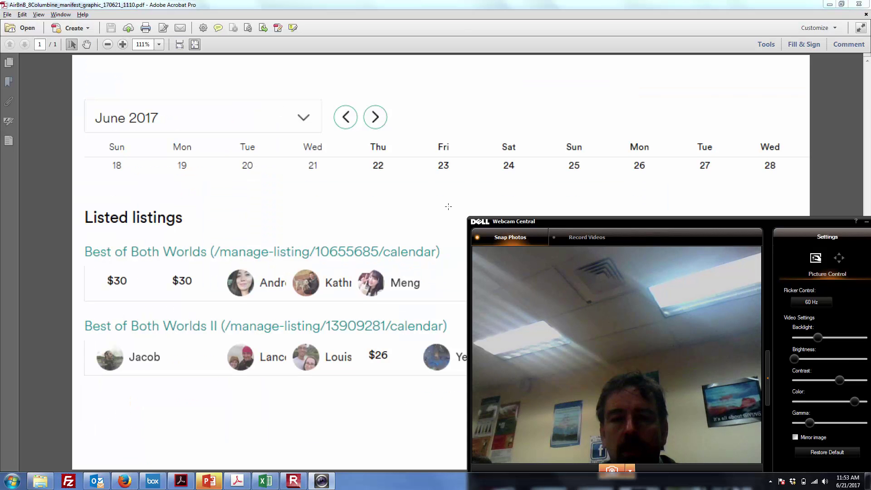
pyautogui.click(857, 11)
pyautogui.click(859, 4)
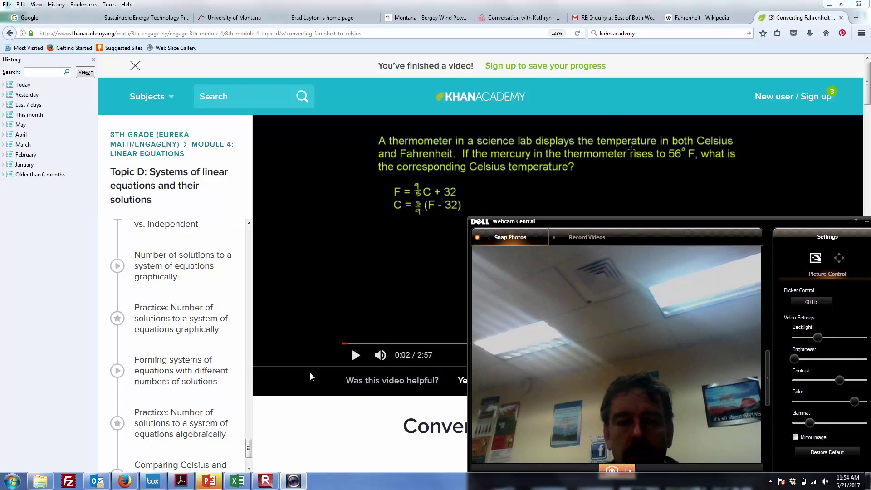
# Enter =(D3-32) in E3 after checking the video's formula, giving -57
pyautogui.click(236, 481)
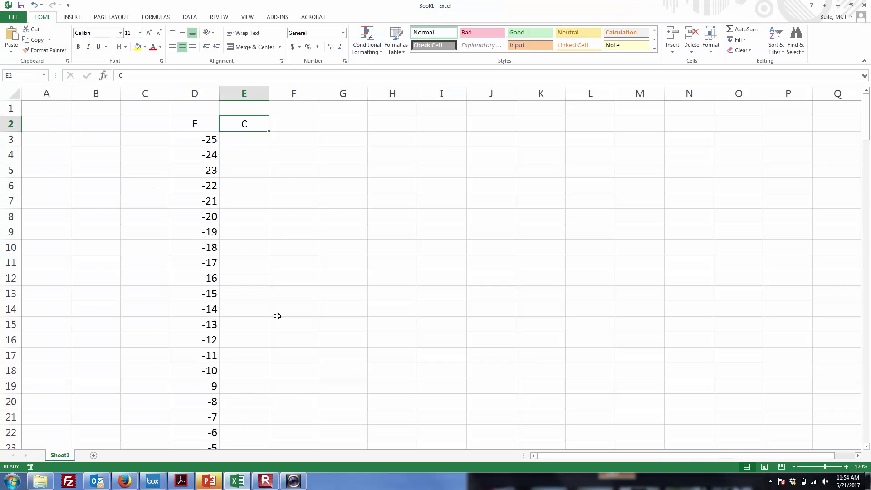
pyautogui.click(248, 136)
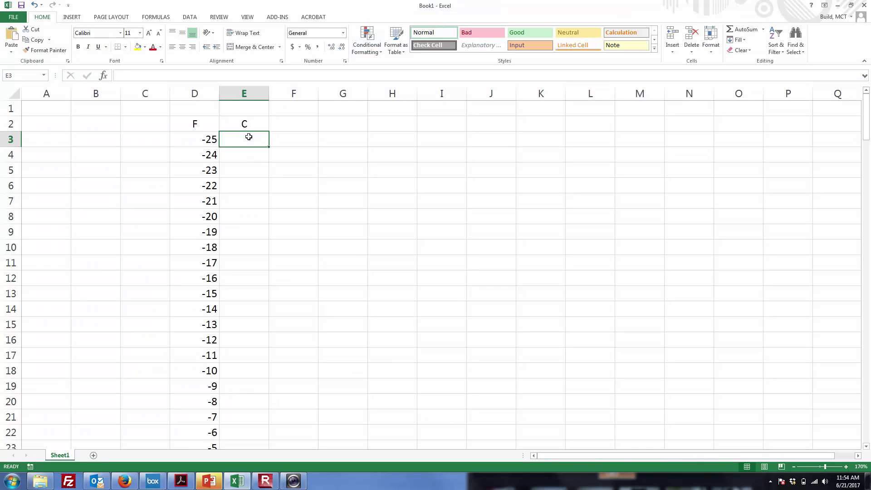
pyautogui.write('=')
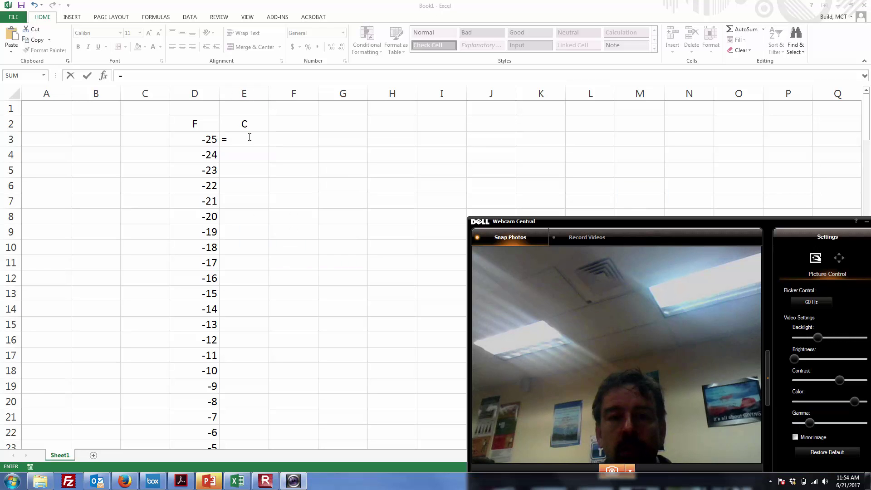
pyautogui.hotkey('alt', 'Tab')
pyautogui.hotkey('alt', 'Tab')
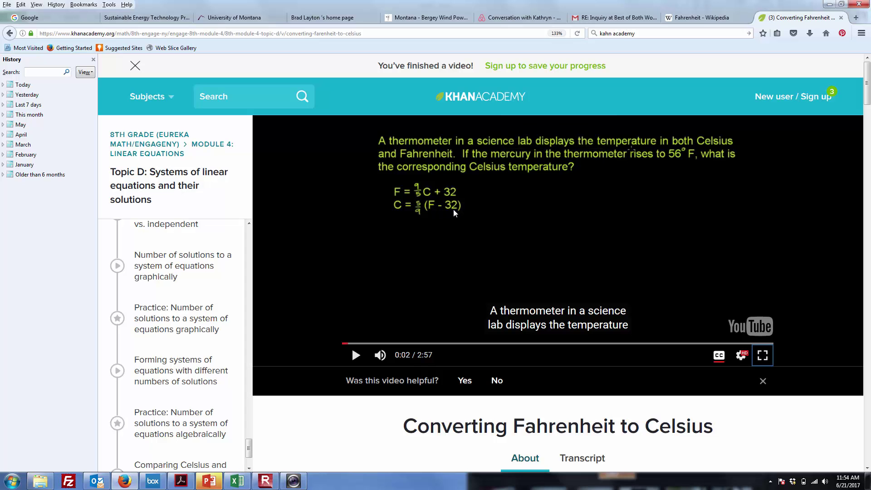
pyautogui.hotkey('alt', 'Tab')
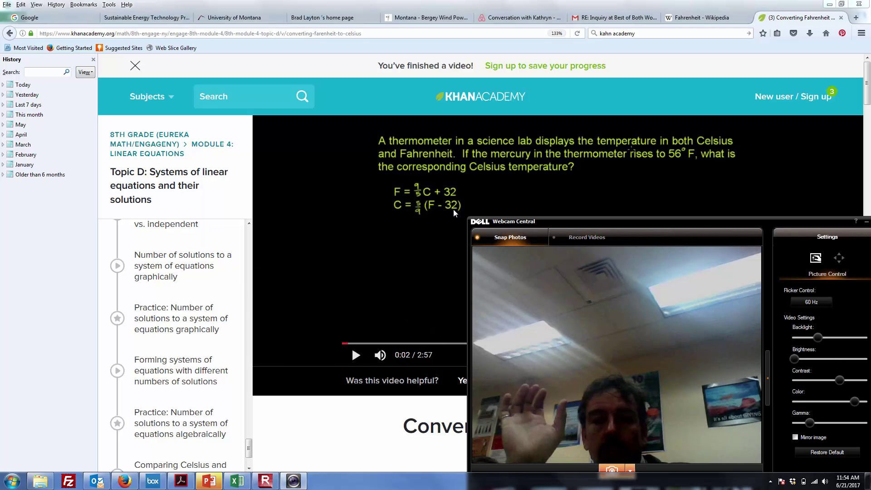
pyautogui.hotkey('alt', 'Tab')
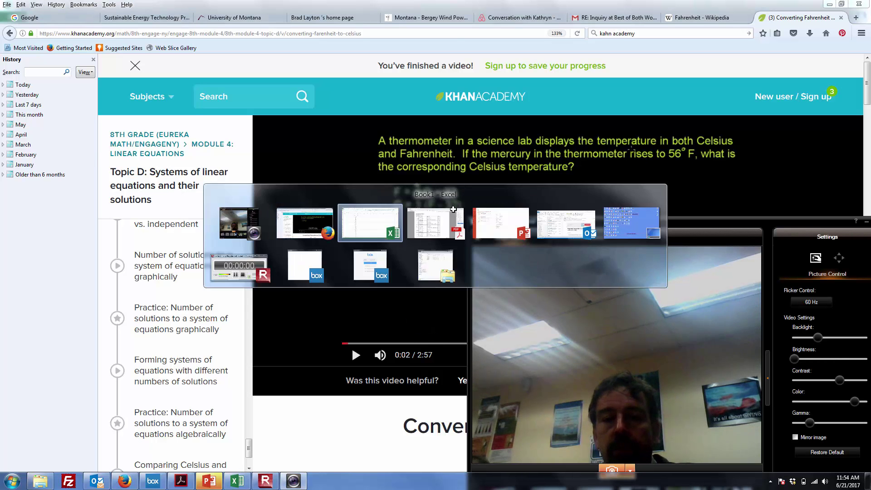
pyautogui.hotkey('alt', 'Tab')
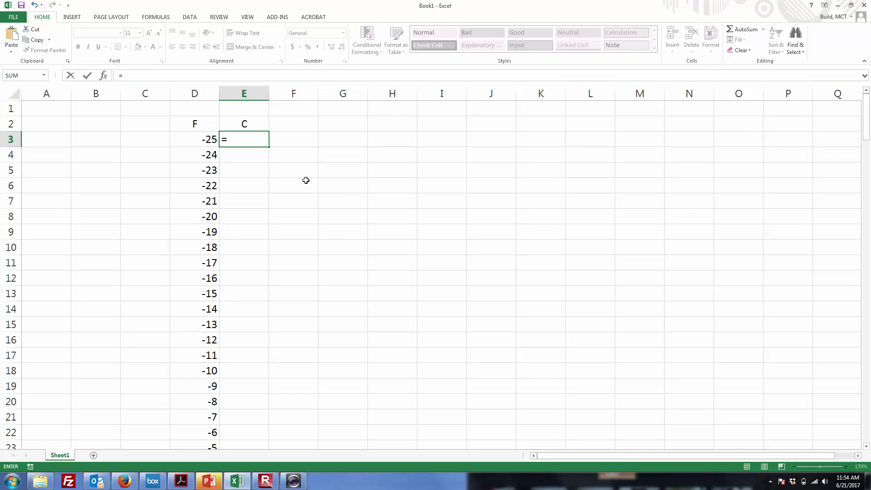
pyautogui.write('(')
pyautogui.click(210, 141)
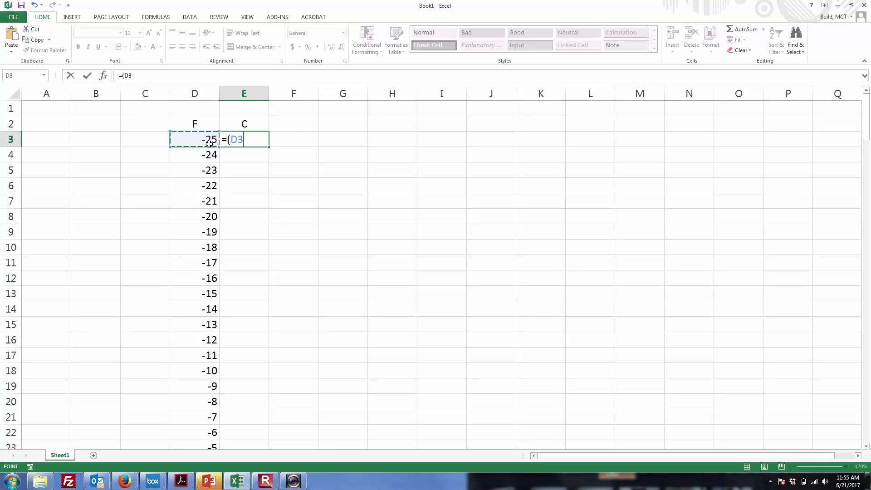
pyautogui.write('-32)')
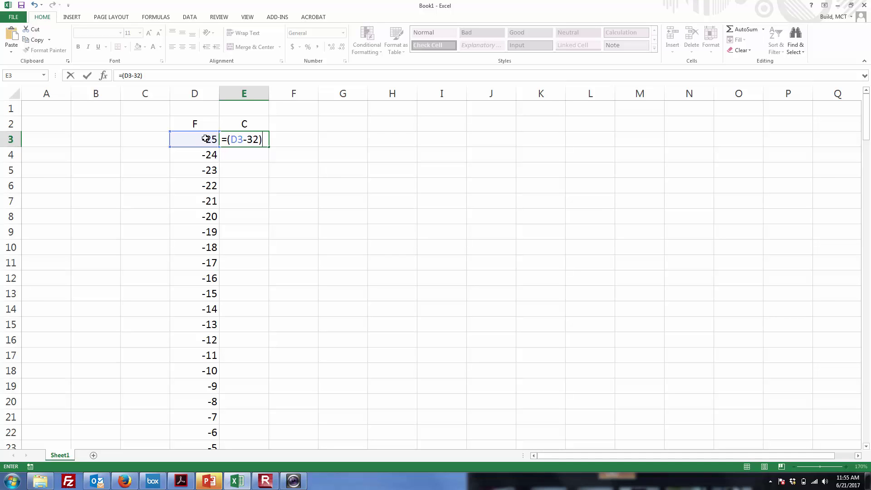
pyautogui.press('Return')
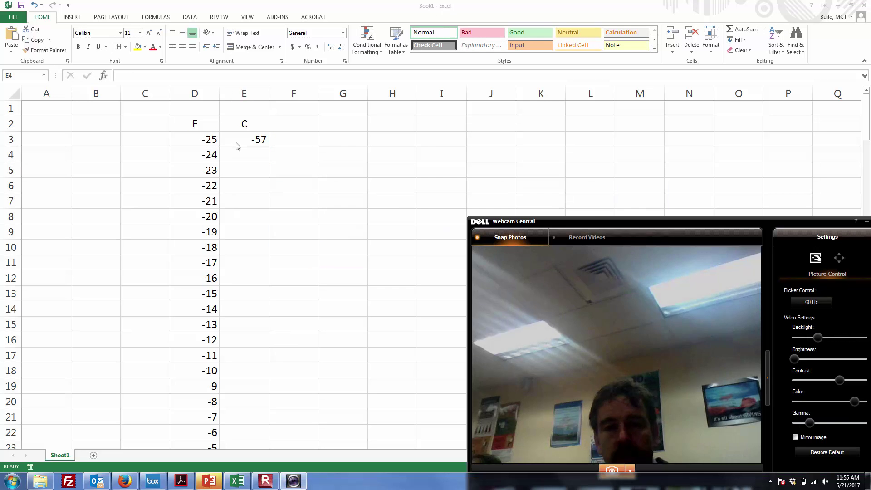
# Revise E3's formula to =5*(D3-32)/9 so -25 F converts to -31.6667
pyautogui.hotkey('alt', 'Tab')
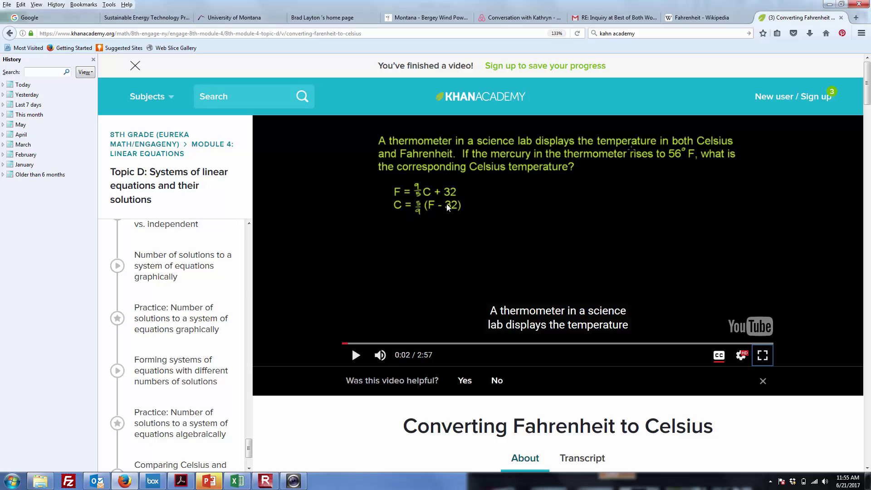
pyautogui.hotkey('alt', 'Tab')
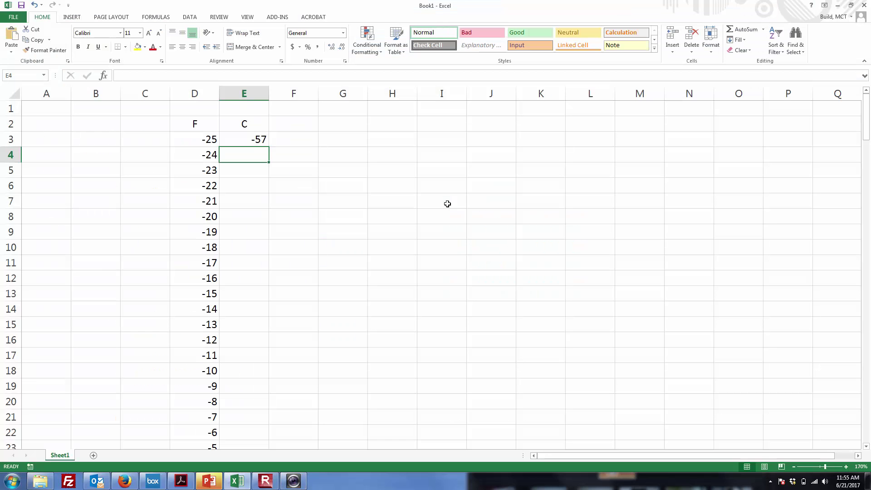
pyautogui.click(250, 140)
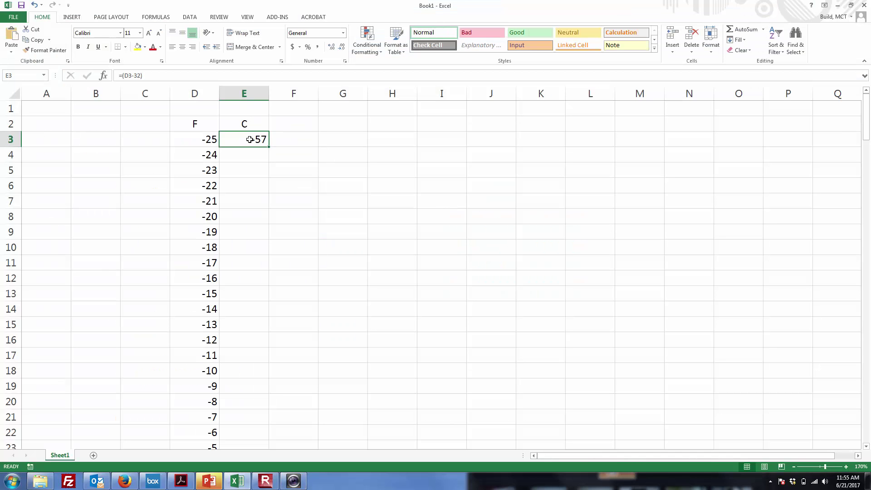
pyautogui.click(124, 77)
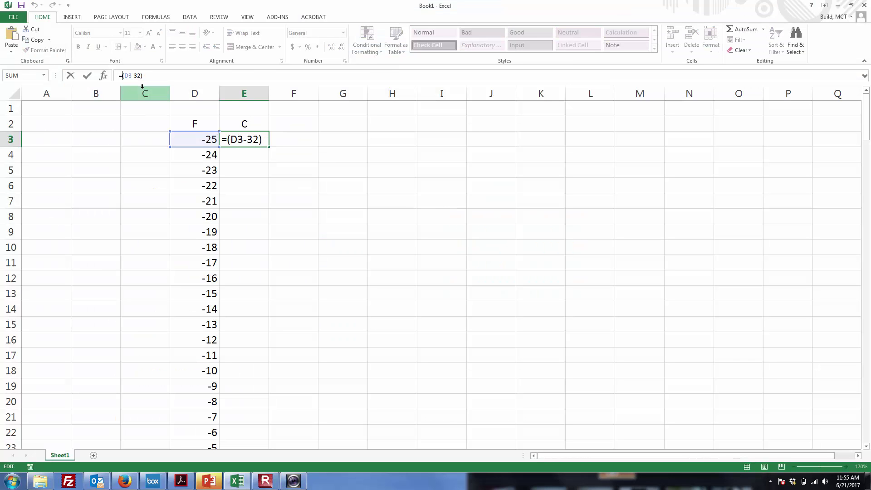
pyautogui.write('5*')
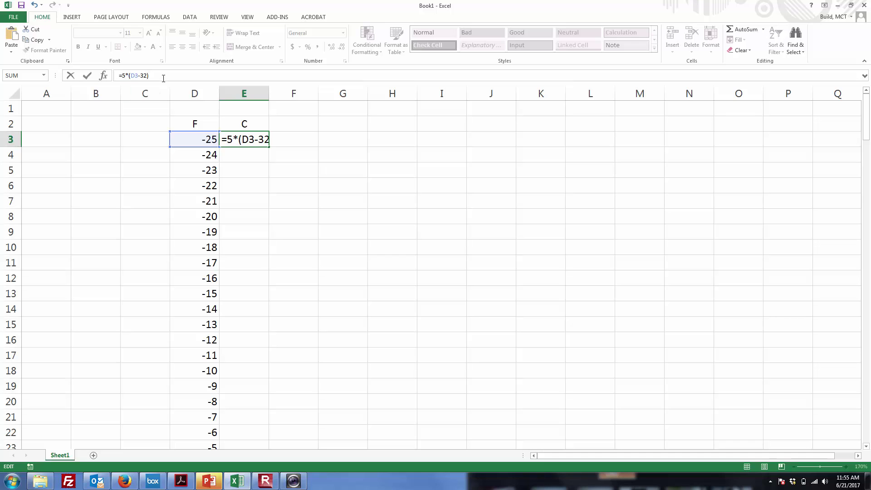
pyautogui.write('/9')
pyautogui.moveTo(163, 78); pyautogui.dragTo(115, 75)
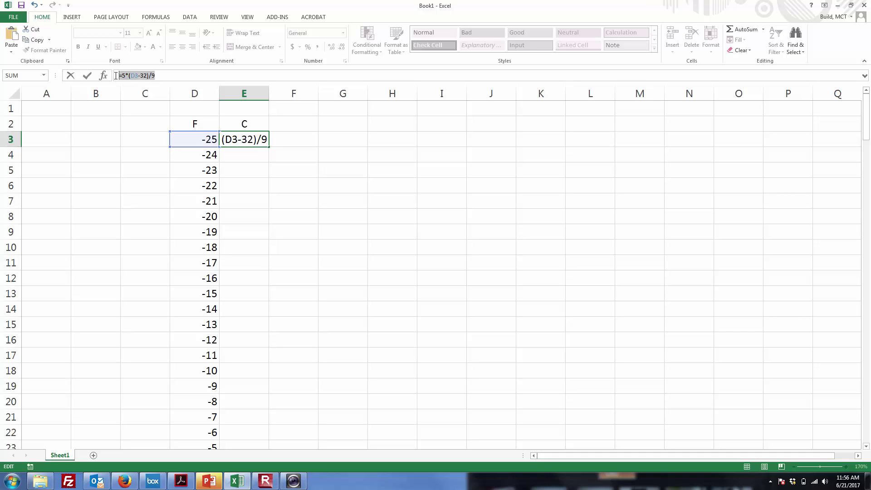
pyautogui.press('Return')
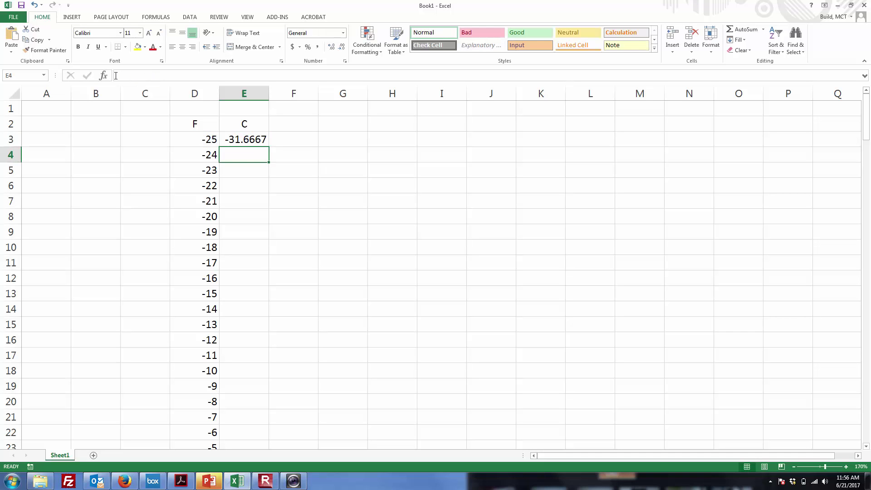
pyautogui.click(210, 139)
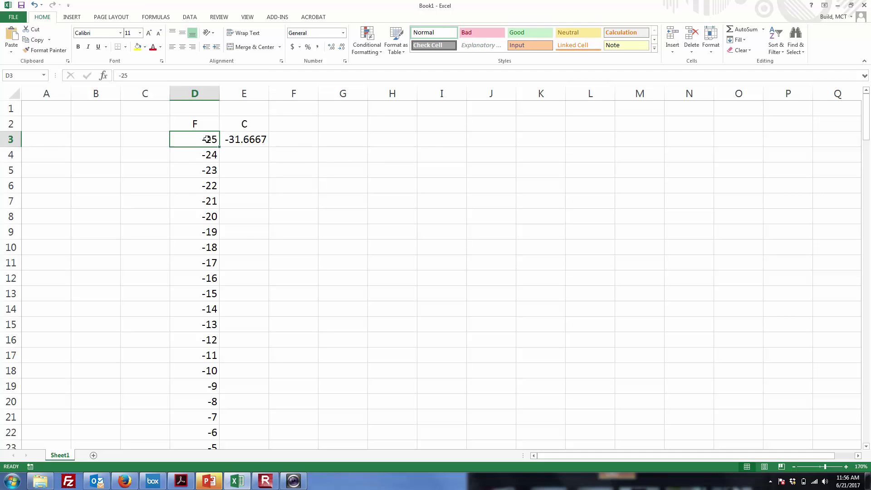
pyautogui.click(256, 142)
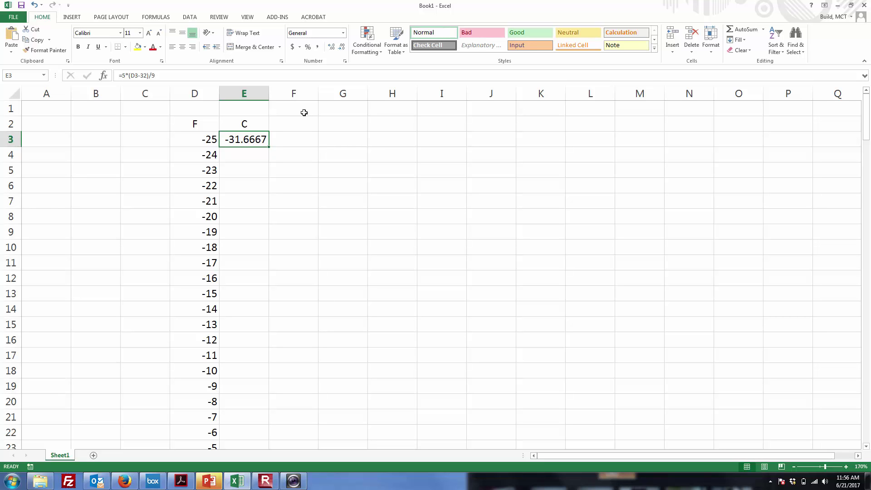
# Decrease E3's decimal places four times so it shows -32
pyautogui.click(342, 47)
pyautogui.click(342, 47)
pyautogui.click(343, 47)
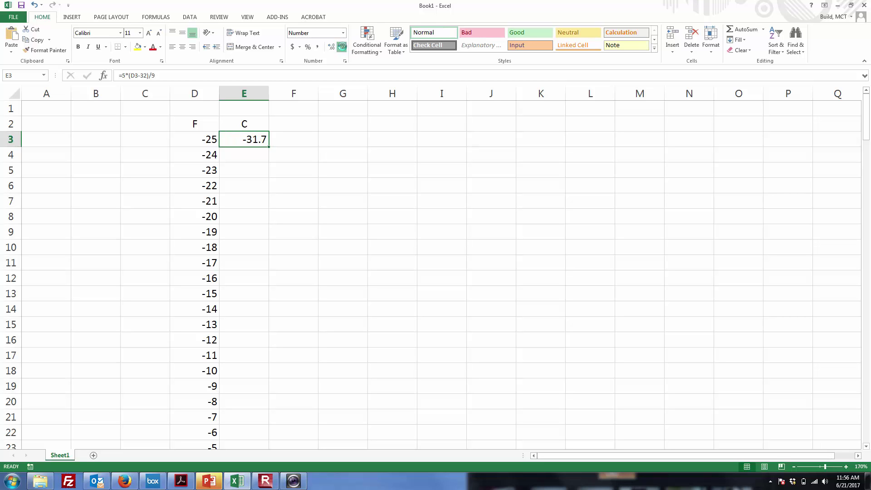
pyautogui.click(343, 47)
# Copy E3's Celsius formula down to row 163 and show one decimal place
pyautogui.moveTo(268, 148)
pyautogui.mouseDown()
pyautogui.moveTo(237, 410)
pyautogui.moveTo(244, 480)
pyautogui.moveTo(269, 162)
pyautogui.mouseUp()
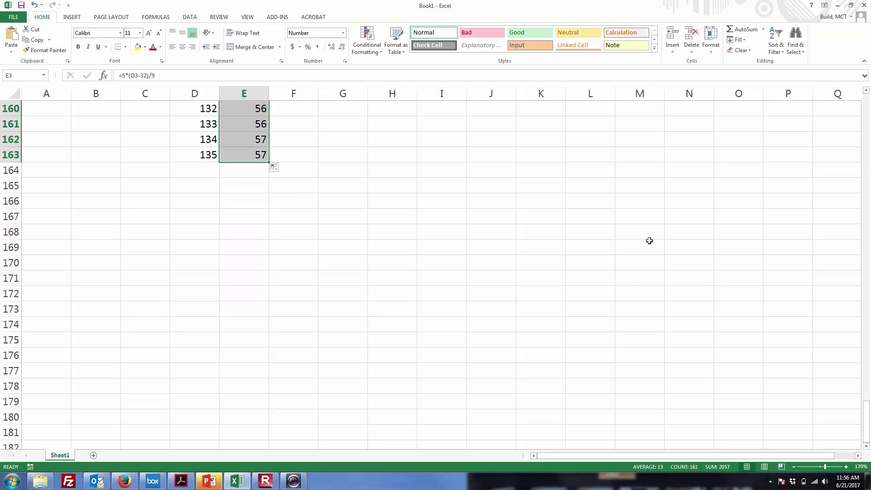
pyautogui.click(332, 48)
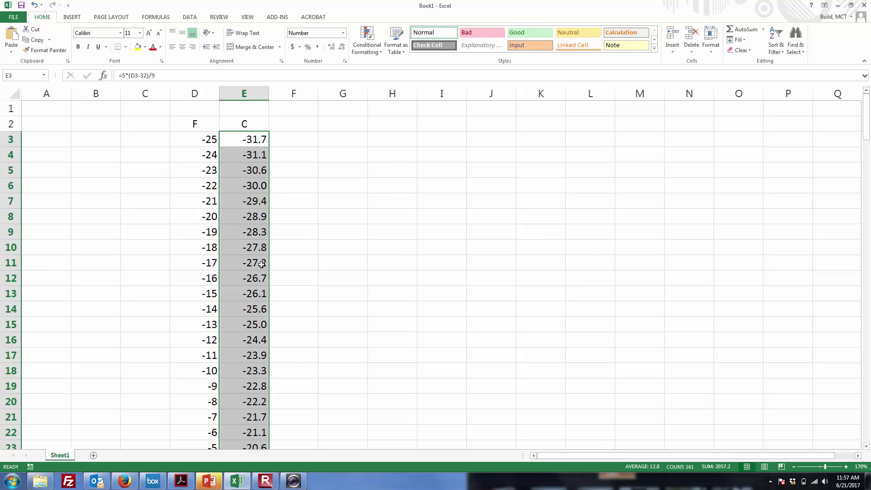
pyautogui.click(363, 271)
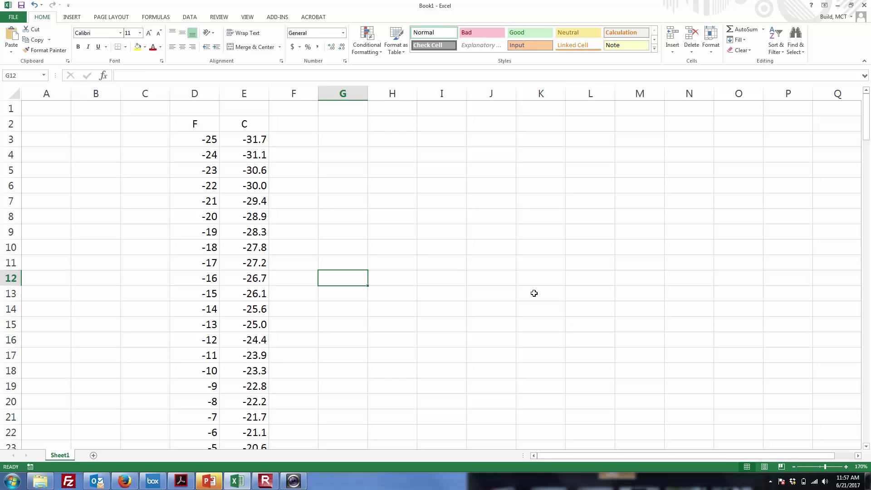
# Fill the 3/-16.1, 5/-15.0 and 7/-13.9 row pairs in columns D and E yellow
pyautogui.moveTo(868, 449); pyautogui.dragTo(867, 449)
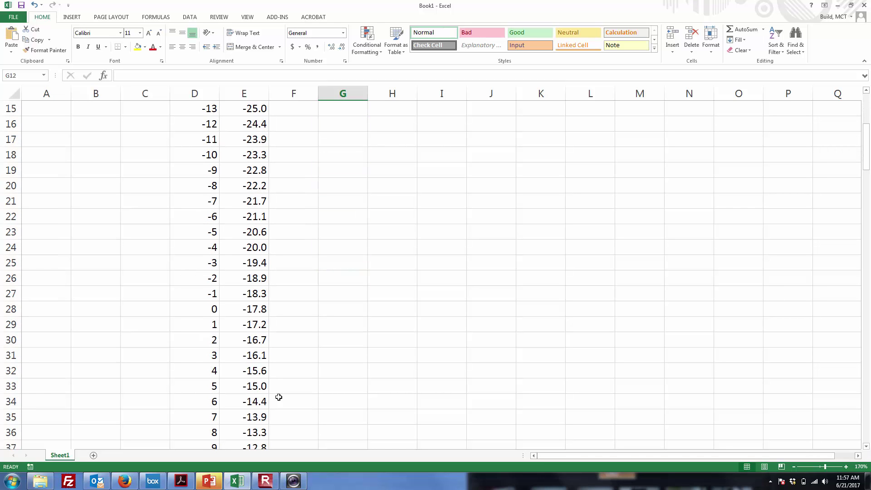
pyautogui.moveTo(205, 357); pyautogui.dragTo(243, 356)
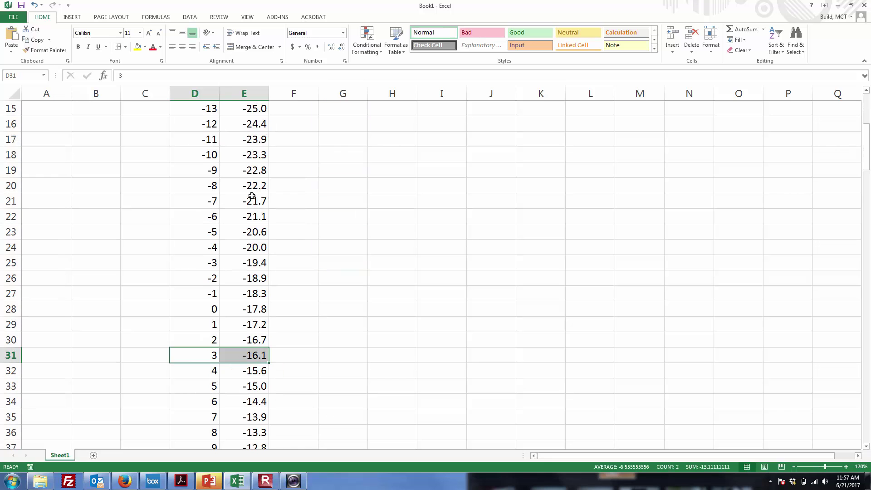
pyautogui.click(137, 47)
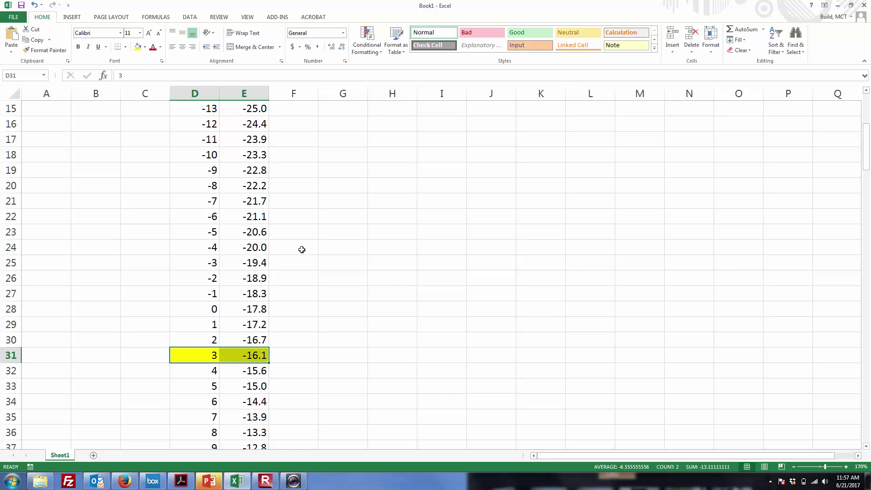
pyautogui.click(257, 357)
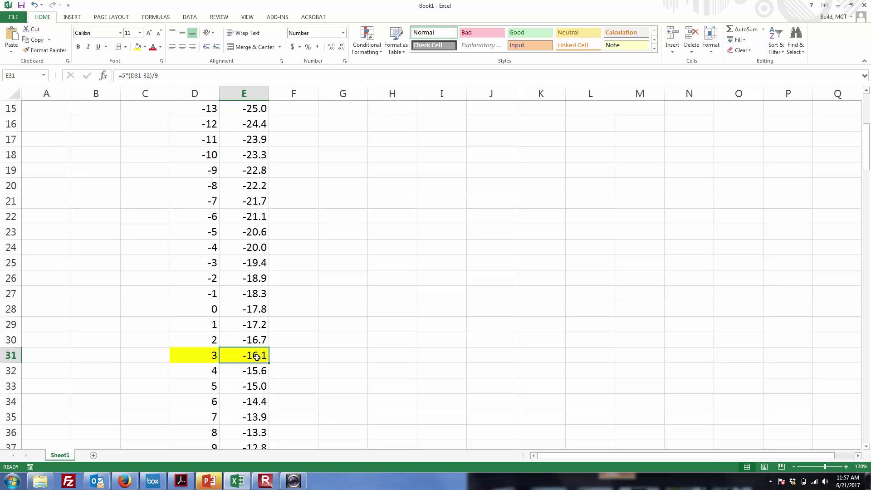
pyautogui.moveTo(205, 383); pyautogui.dragTo(236, 388)
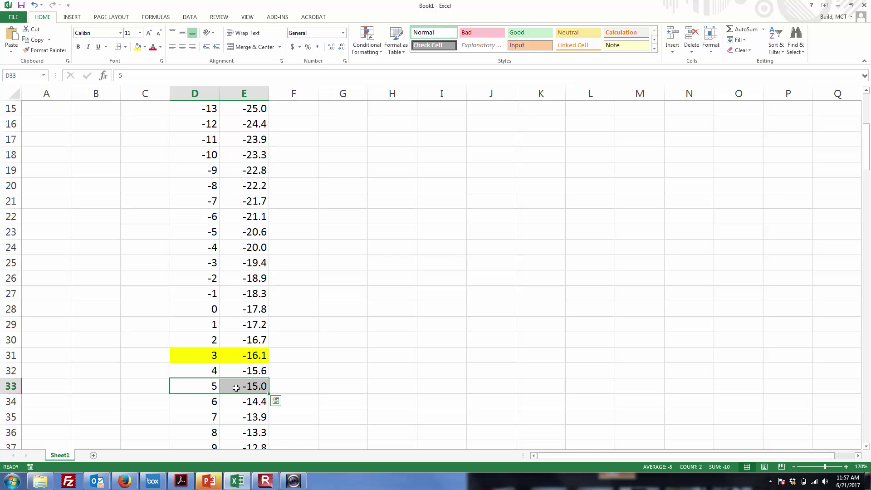
pyautogui.click(138, 47)
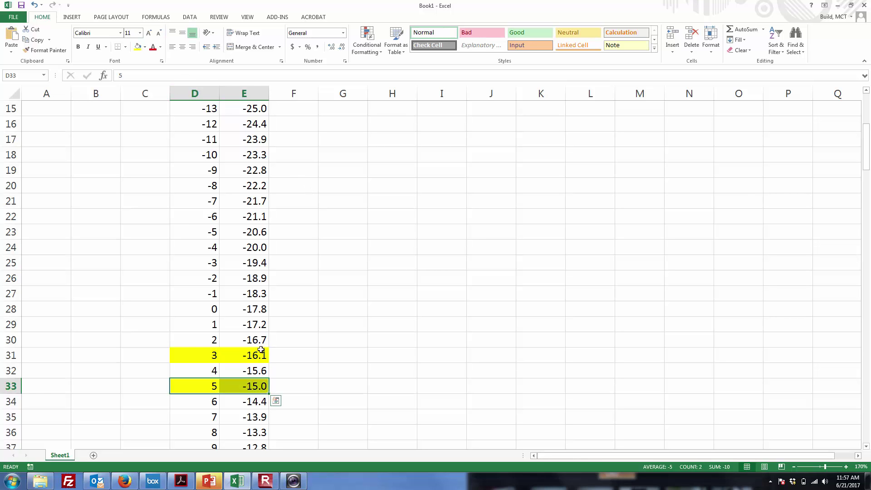
pyautogui.click(200, 416)
pyautogui.moveTo(200, 416); pyautogui.dragTo(232, 417)
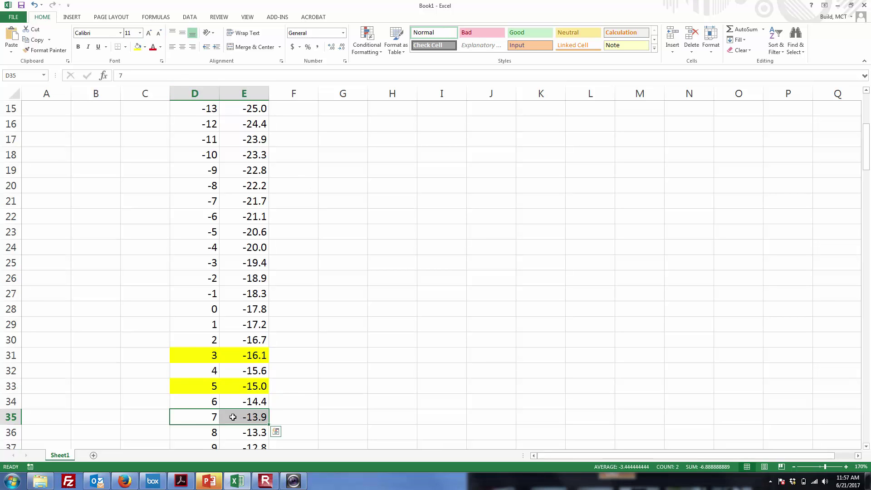
pyautogui.click(138, 46)
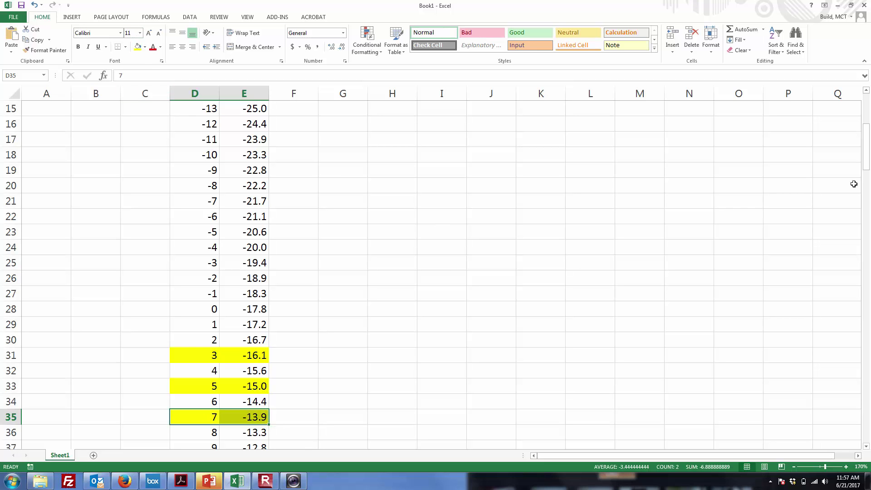
pyautogui.moveTo(867, 167); pyautogui.dragTo(867, 173)
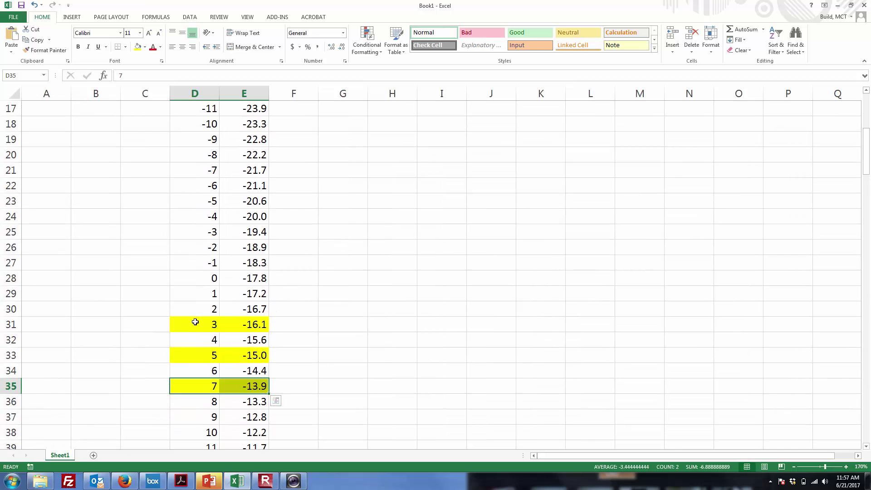
pyautogui.click(161, 326)
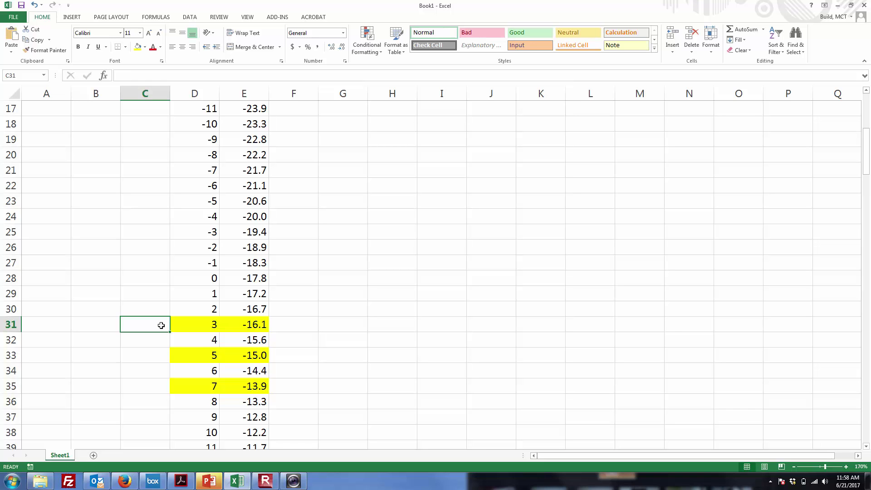
# Label the 3, 5 and 7 degree rows S, B and N in column C
pyautogui.write('S')
pyautogui.press('Return')
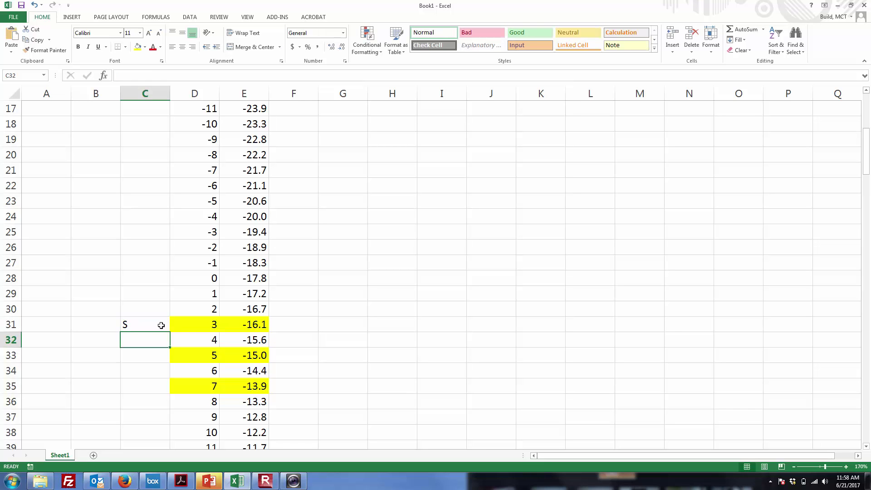
pyautogui.press('Return')
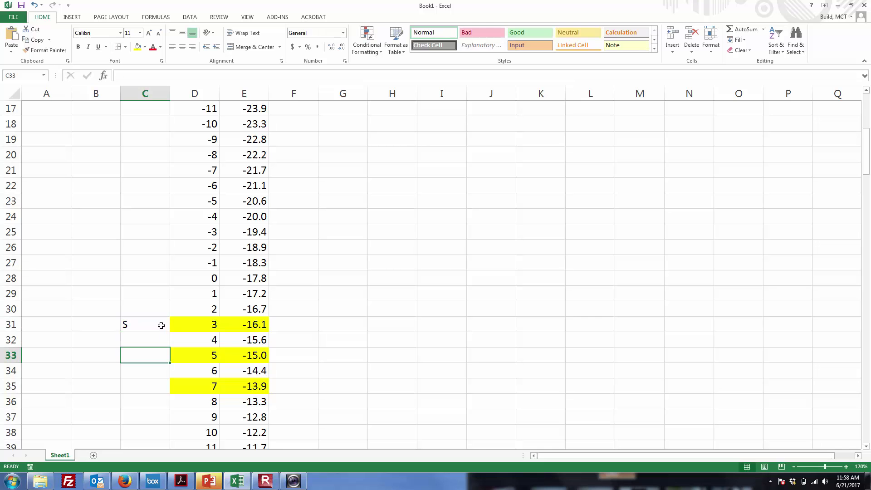
pyautogui.write('B')
pyautogui.press('Return')
pyautogui.press('Return')
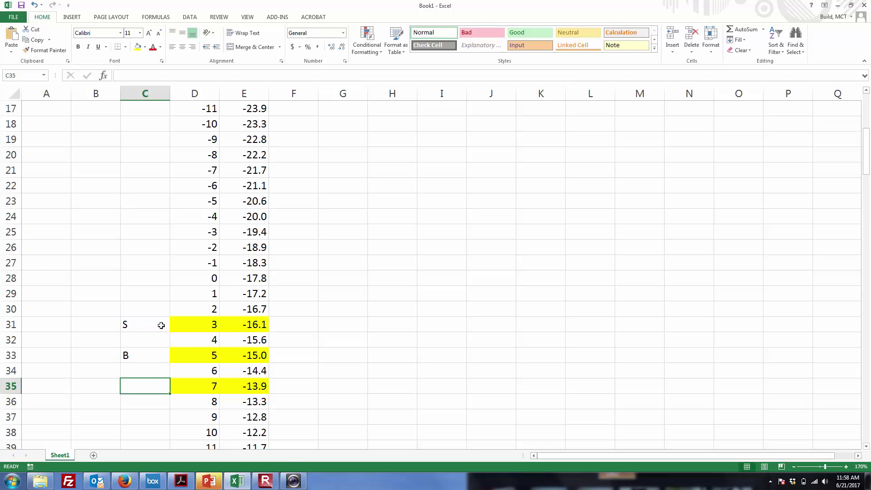
pyautogui.write('N')
pyautogui.press('Return')
pyautogui.press('Up')
pyautogui.press('Up')
pyautogui.press('Up')
pyautogui.press('Up')
pyautogui.press('Up')
pyautogui.press('Up')
pyautogui.press('Up')
pyautogui.press('Up')
pyautogui.press('Up')
pyautogui.press('Up')
pyautogui.press('Up')
pyautogui.press('Up')
pyautogui.press('Up')
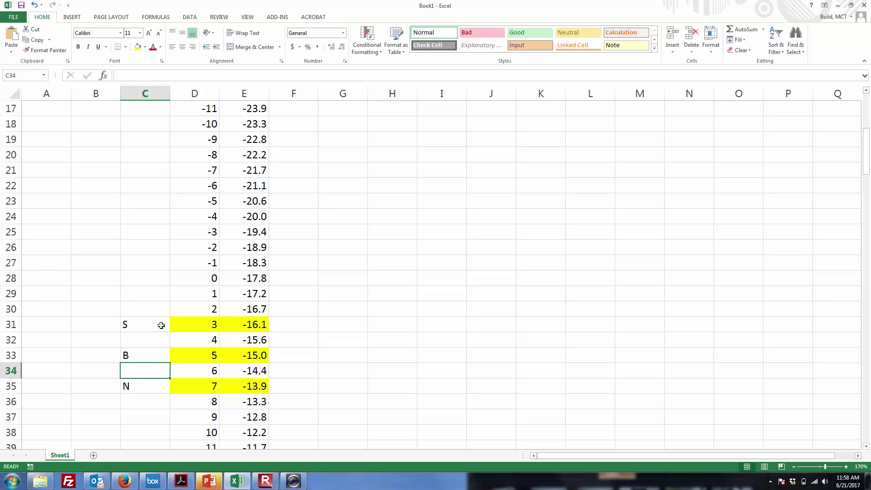
pyautogui.press('Up')
pyautogui.press('Up')
pyautogui.press('Up')
pyautogui.press('Up')
pyautogui.press('Up')
pyautogui.press('Up')
pyautogui.press('Up')
pyautogui.press('Up')
pyautogui.press('Up')
pyautogui.press('Up')
pyautogui.press('Up')
pyautogui.press('Up')
pyautogui.press('Up')
pyautogui.press('Up')
pyautogui.press('Up')
pyautogui.press('Up')
pyautogui.press('Up')
pyautogui.press('Up')
pyautogui.press('Up')
pyautogui.press('Up')
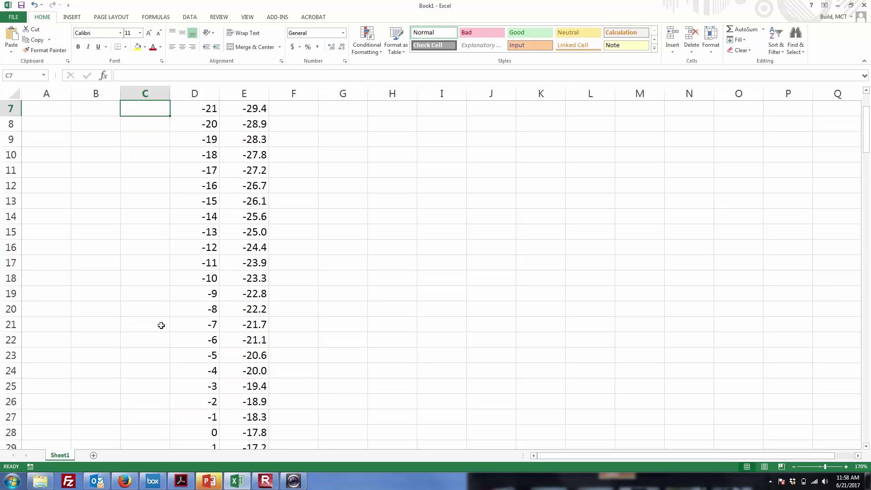
# Fill the -25/-31.7 pair in row 3 yellow and label it BEL in C3
pyautogui.write('Br')
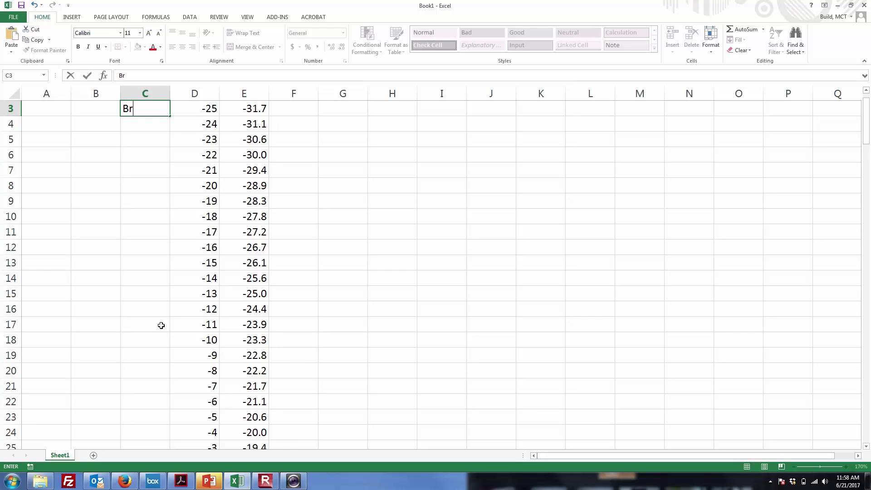
pyautogui.press('Tab')
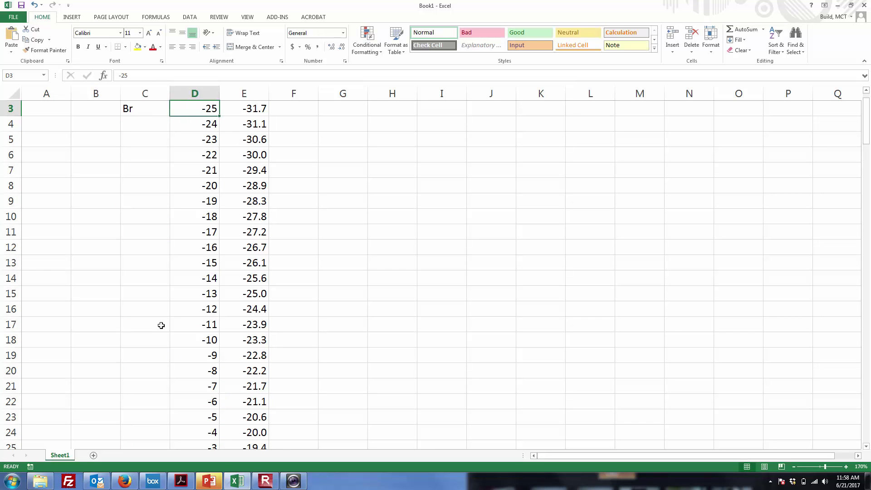
pyautogui.hotkey('shift', 'Right')
pyautogui.hotkey('shift', 'Right')
pyautogui.hotkey('shift', 'Left')
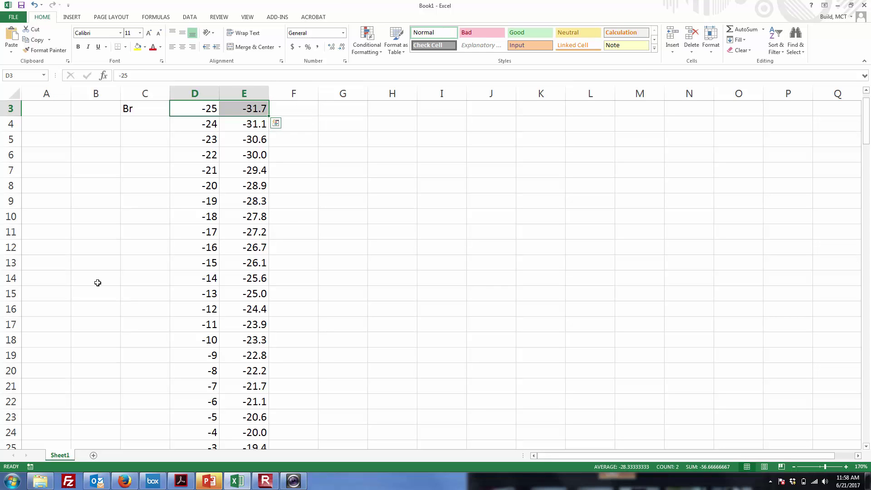
pyautogui.click(137, 47)
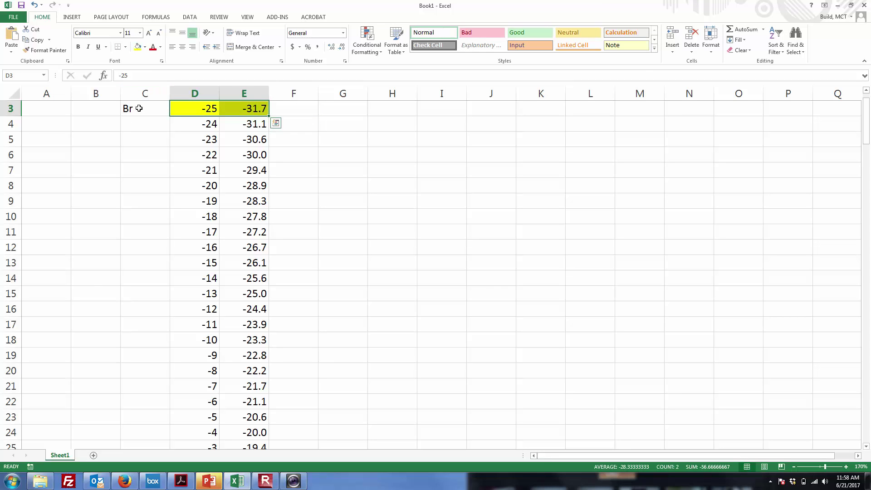
pyautogui.click(139, 110)
pyautogui.write('BEL')
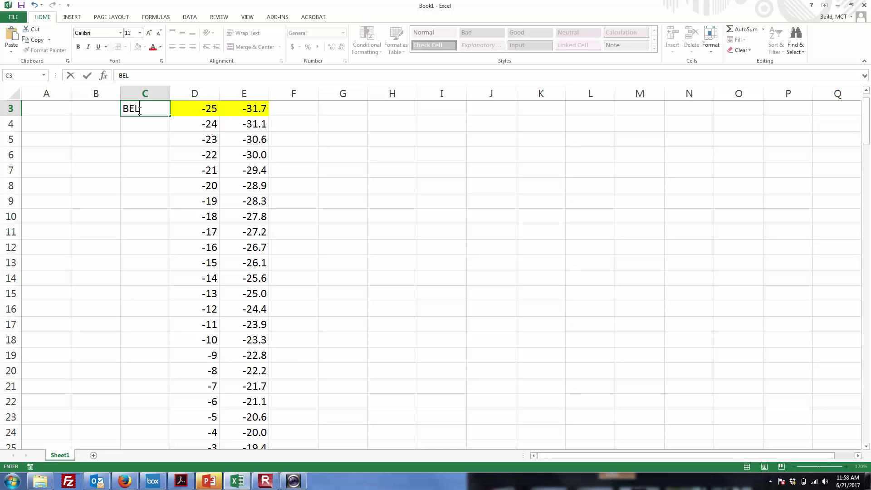
pyautogui.press('Return')
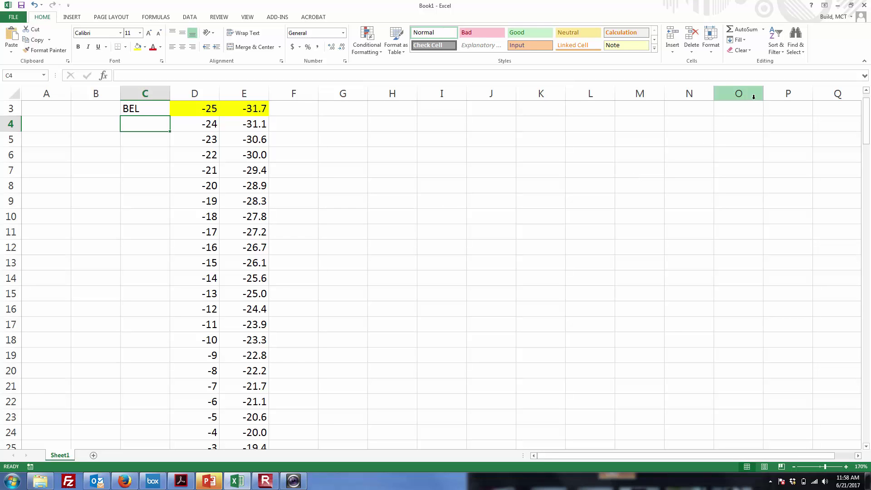
# Fill the 0/-17.8 pair in row 28 and the 90/32.2 pair in row 118 yellow
pyautogui.moveTo(866, 113); pyautogui.dragTo(869, 114)
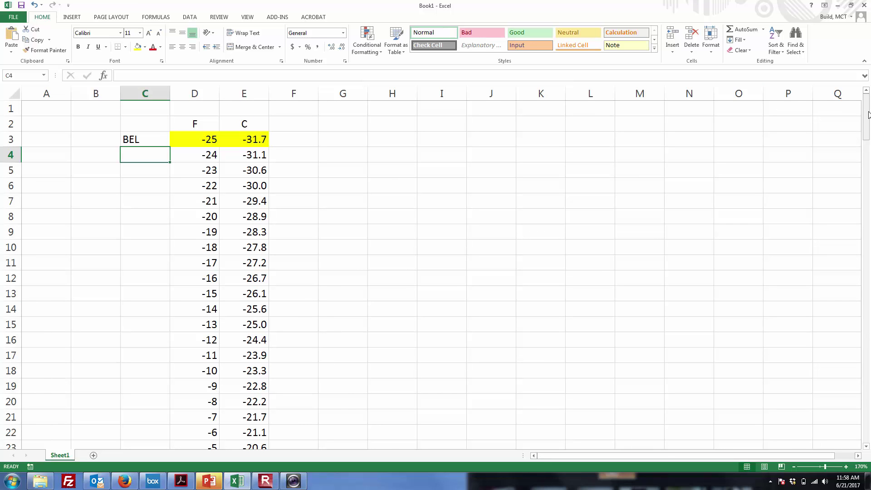
pyautogui.moveTo(869, 115); pyautogui.dragTo(866, 152)
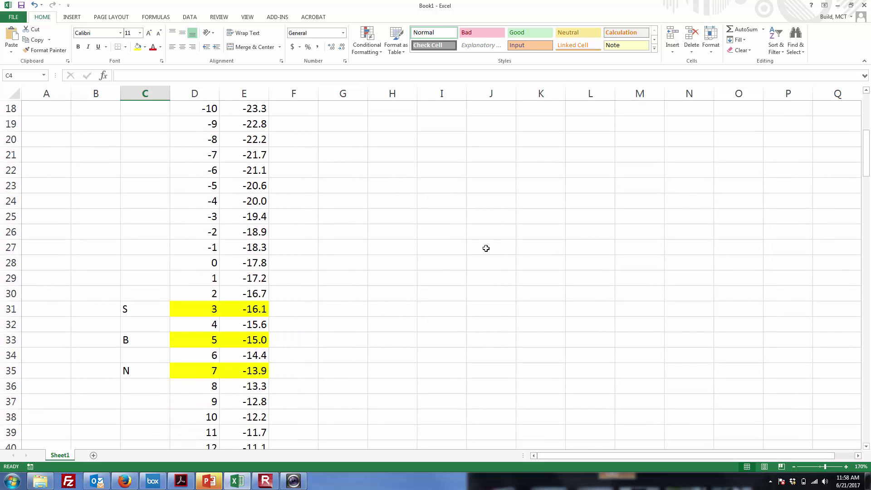
pyautogui.moveTo(202, 265); pyautogui.dragTo(235, 264)
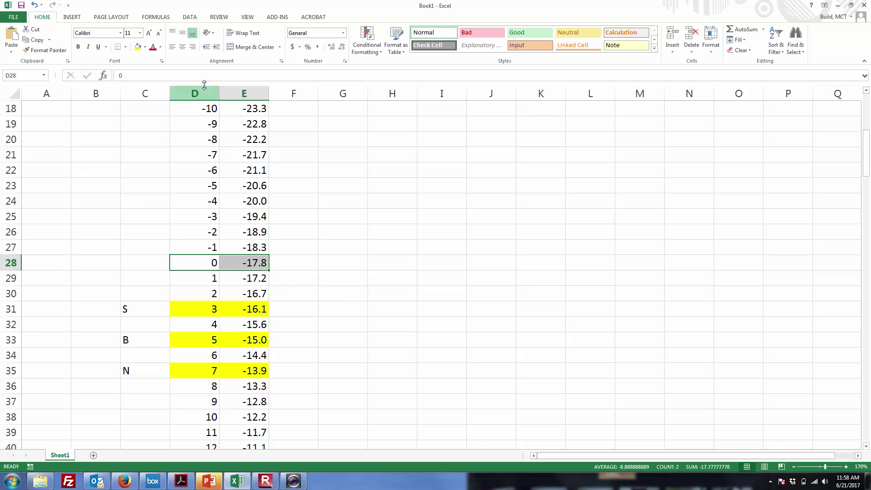
pyautogui.click(138, 48)
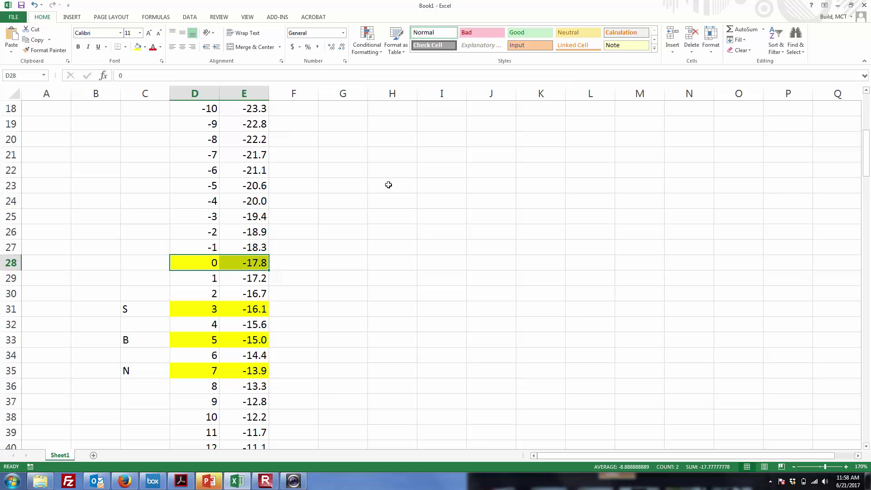
pyautogui.moveTo(867, 159); pyautogui.dragTo(852, 338)
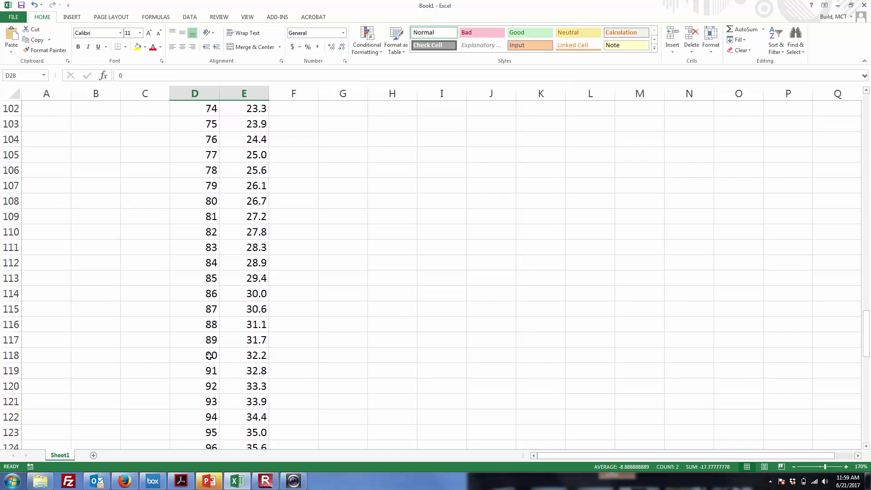
pyautogui.moveTo(206, 355); pyautogui.dragTo(244, 355)
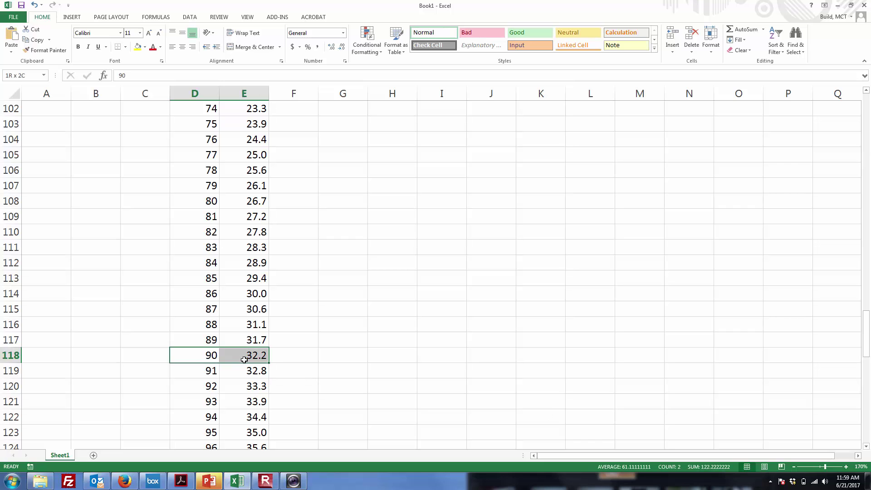
pyautogui.click(138, 47)
pyautogui.click(136, 353)
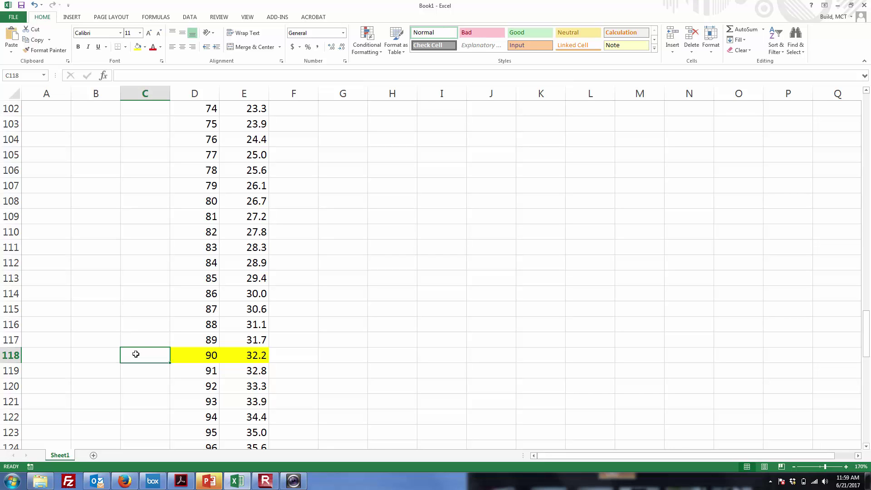
# Enter the label B,N in the current column C cell
pyautogui.write('b')
pyautogui.press('BackSpace')
pyautogui.write('B,N')
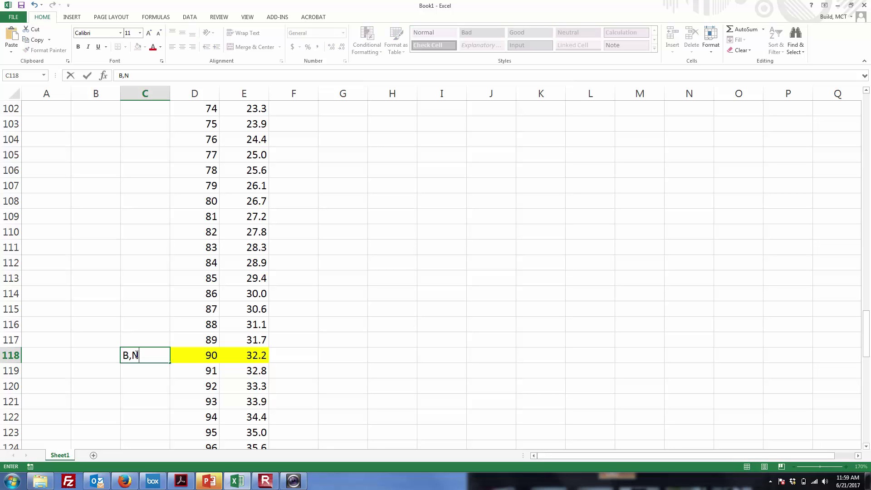
pyautogui.press('Return')
# Fill the 110/43.3 pair yellow and label it C in column C
pyautogui.press('Down')
pyautogui.press('Down')
pyautogui.press('Down')
pyautogui.press('Down')
pyautogui.press('Down')
pyautogui.press('Down')
pyautogui.press('Down')
pyautogui.press('Down')
pyautogui.press('Down')
pyautogui.press('Down')
pyautogui.press('Down')
pyautogui.press('Down')
pyautogui.press('Down')
pyautogui.press('Down')
pyautogui.press('Down')
pyautogui.press('Down')
pyautogui.press('Down')
pyautogui.press('Down')
pyautogui.press('Down')
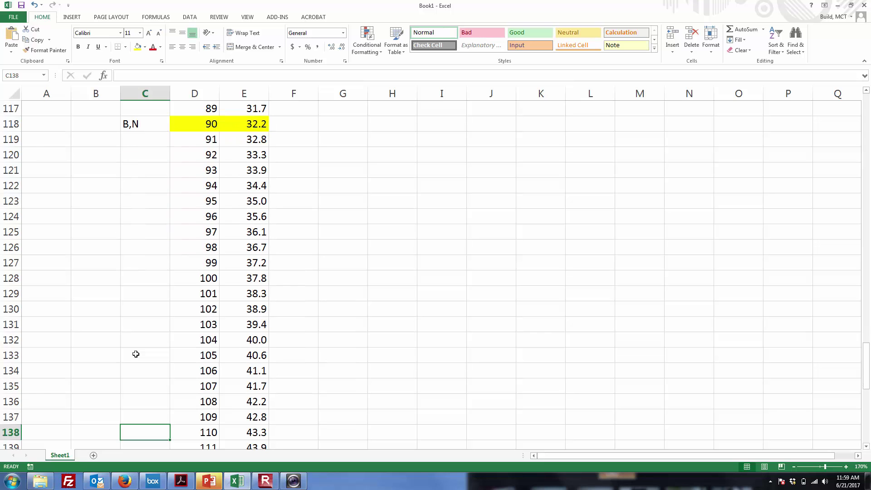
pyautogui.press('Right')
pyautogui.hotkey('shift', 'Right')
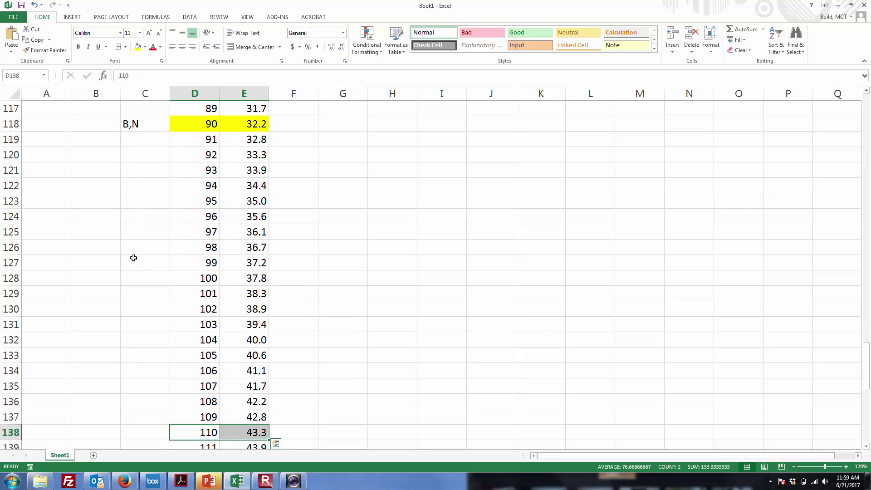
pyautogui.click(138, 47)
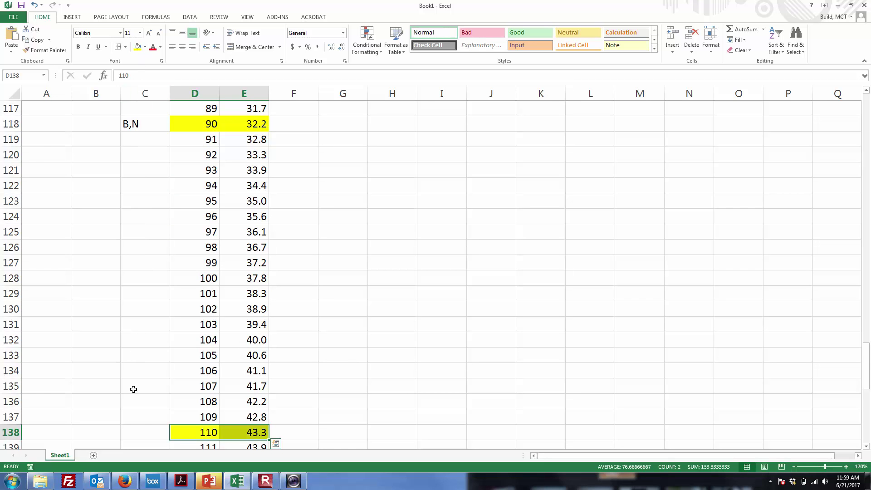
pyautogui.click(138, 431)
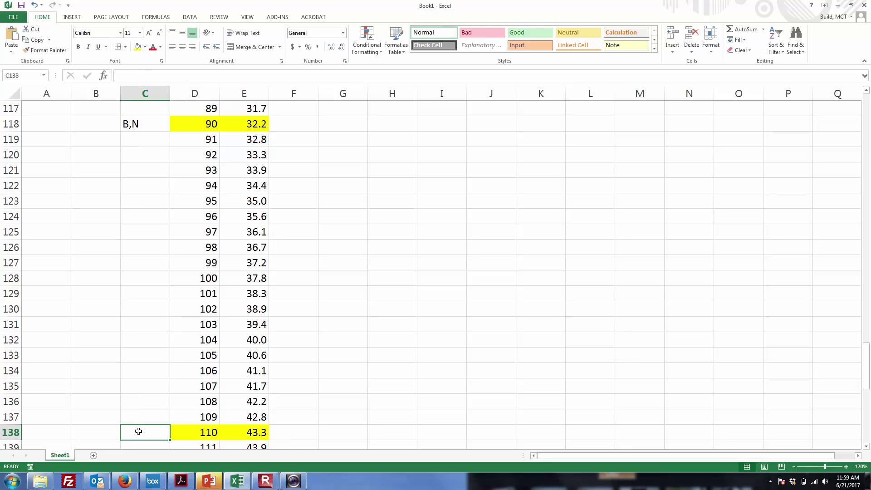
pyautogui.write('S')
pyautogui.write('C')
pyautogui.press('Return')
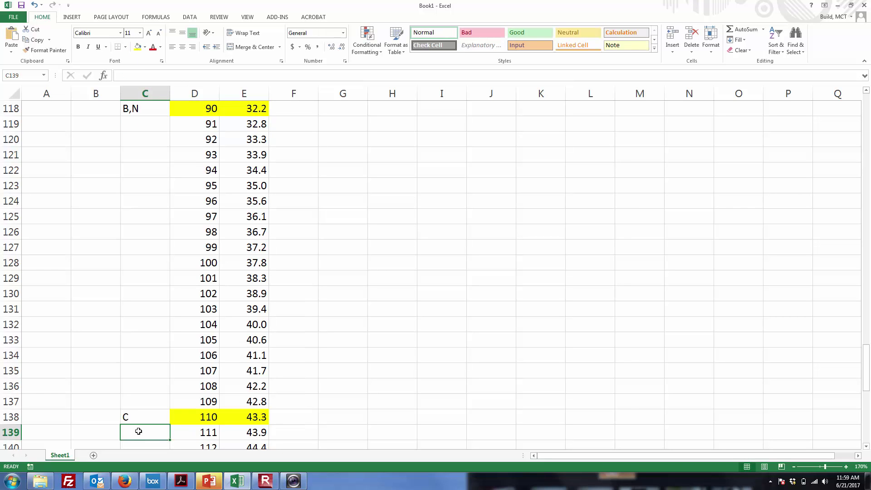
# Fill the 112/44.4 pair in row 140 yellow and label it BEL
pyautogui.click(185, 417)
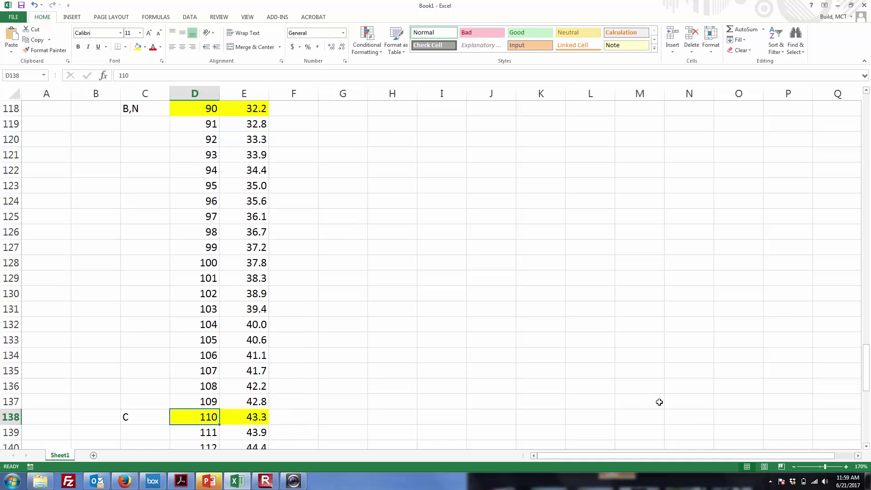
pyautogui.click(865, 446)
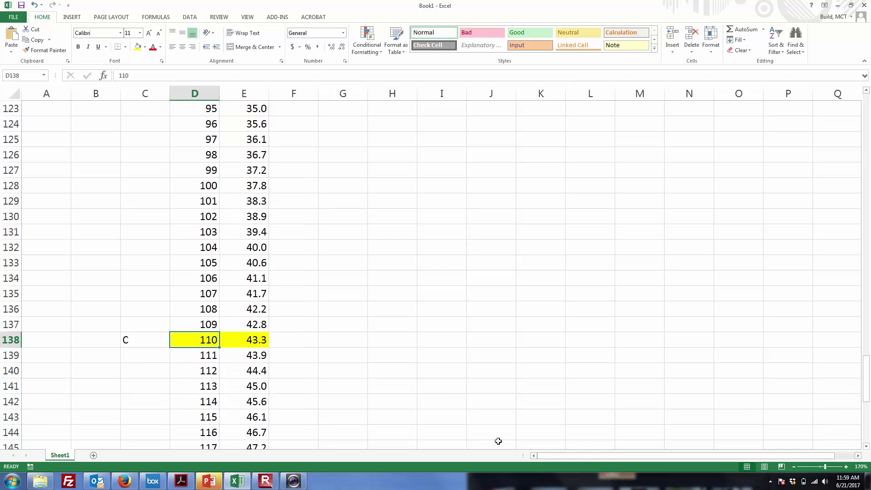
pyautogui.moveTo(184, 369); pyautogui.dragTo(233, 369)
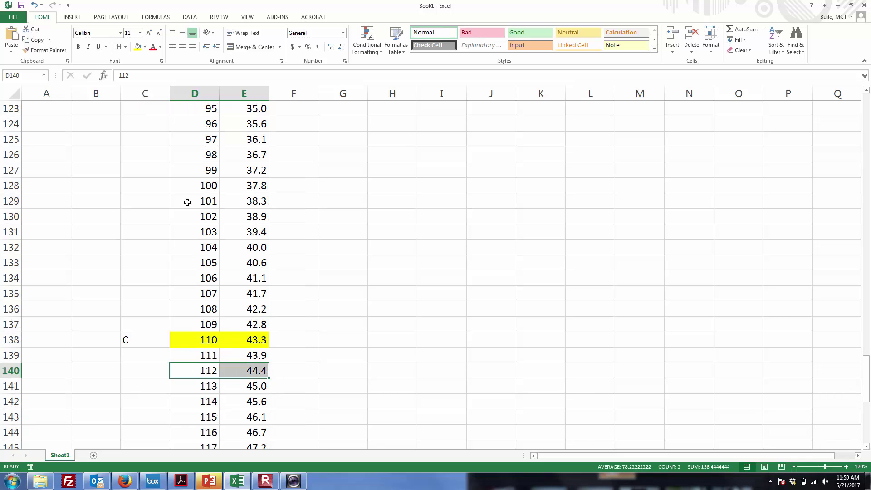
pyautogui.click(137, 47)
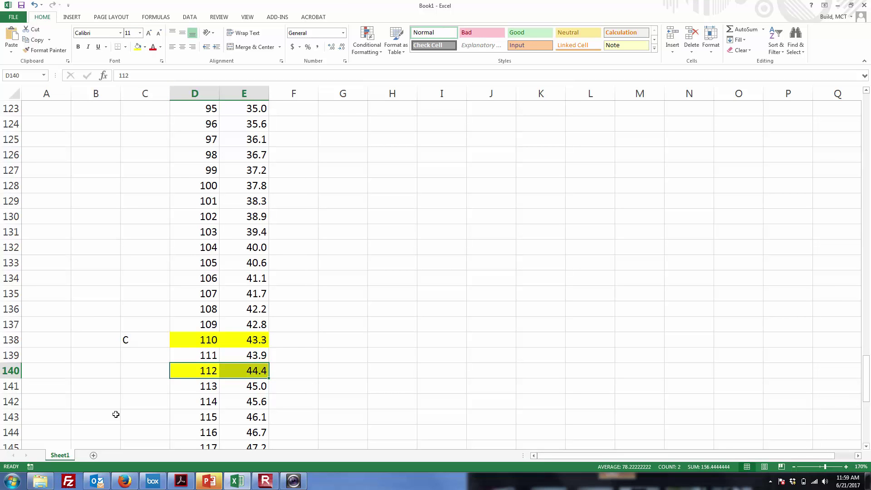
pyautogui.click(155, 368)
pyautogui.write('BE')
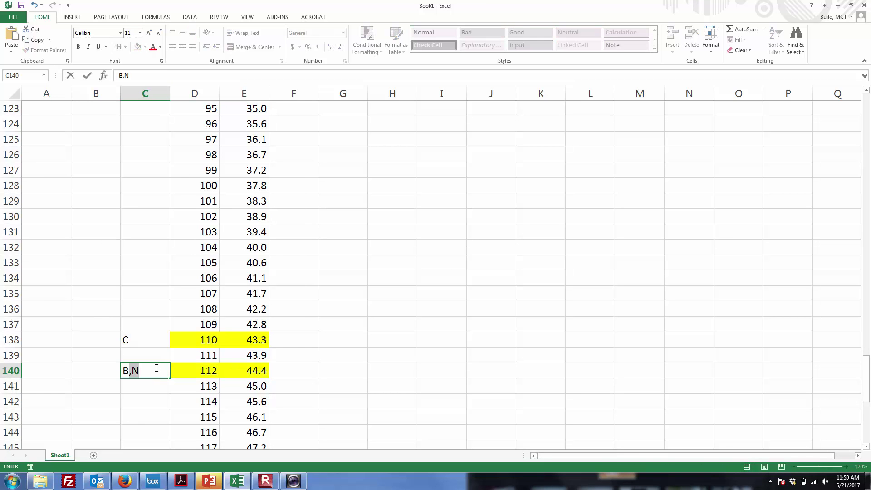
pyautogui.write('L')
pyautogui.press('Return')
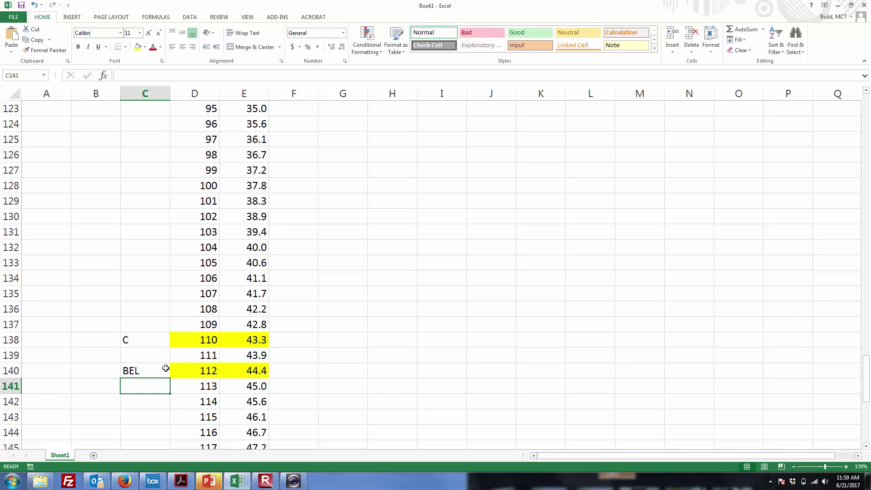
# Fill the 127/52.8 pair in row 155 yellow and label it AZ
pyautogui.moveTo(867, 391); pyautogui.dragTo(867, 418)
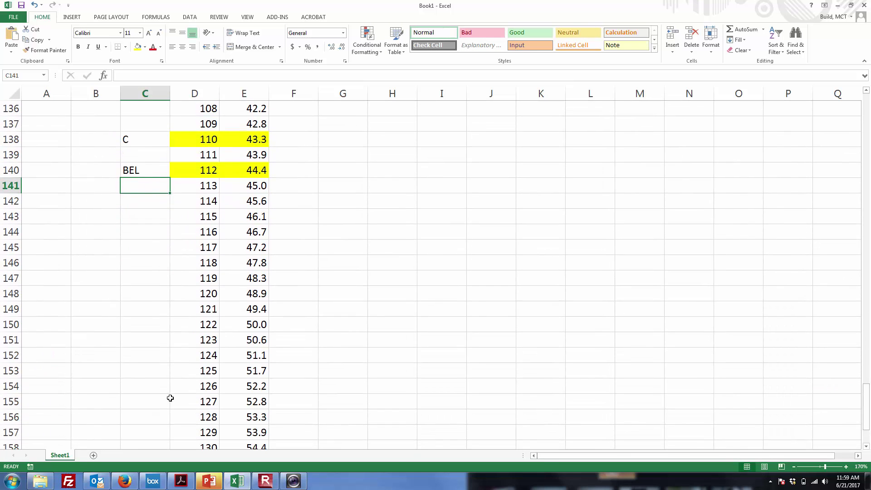
pyautogui.moveTo(179, 401); pyautogui.dragTo(230, 403)
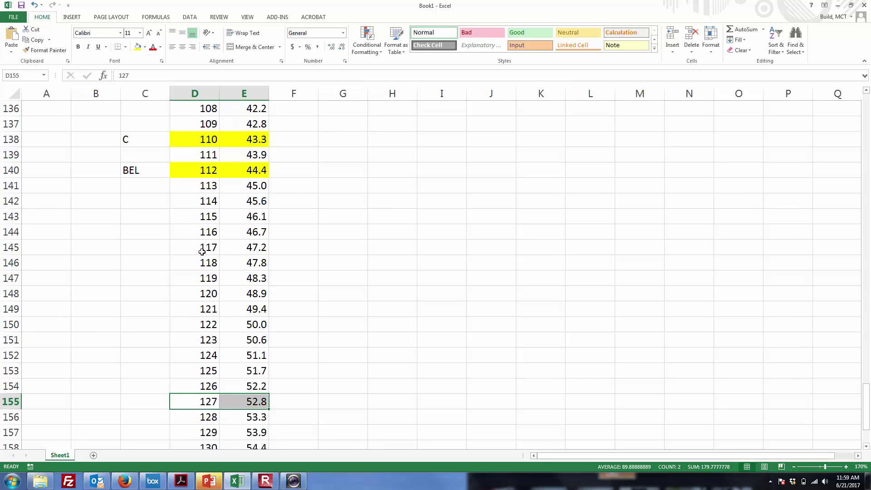
pyautogui.click(138, 47)
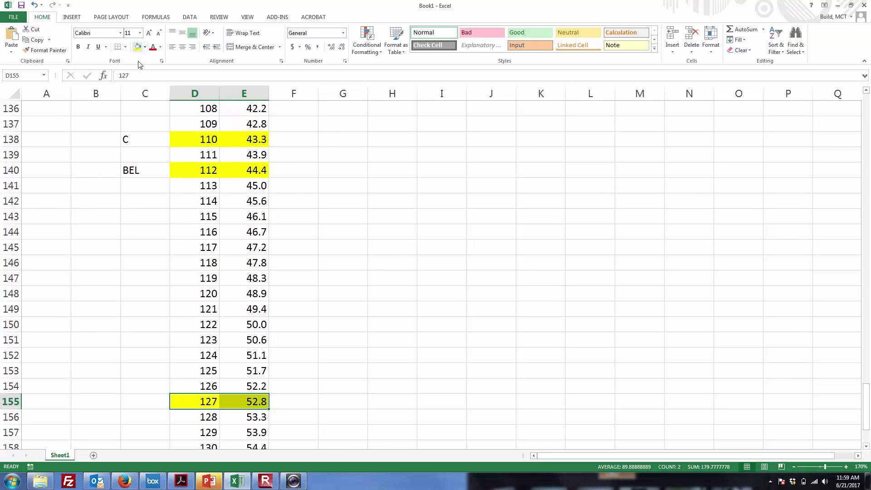
pyautogui.click(142, 399)
pyautogui.write('AZ')
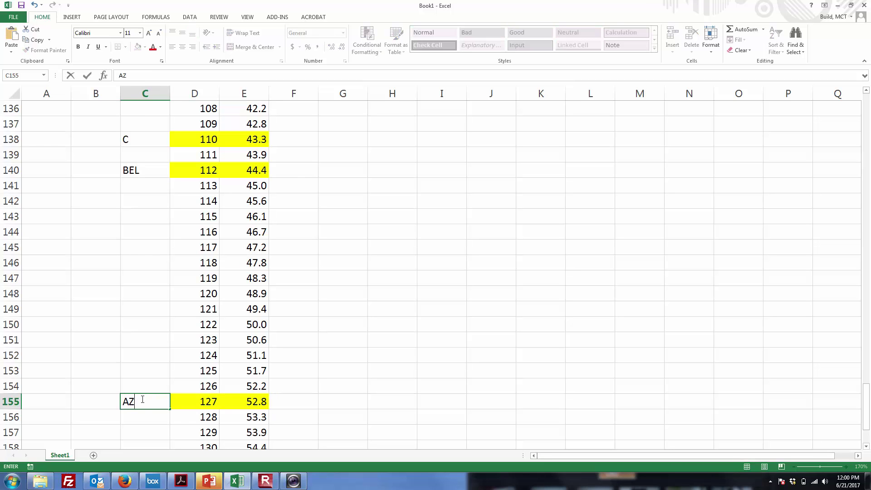
pyautogui.press('Return')
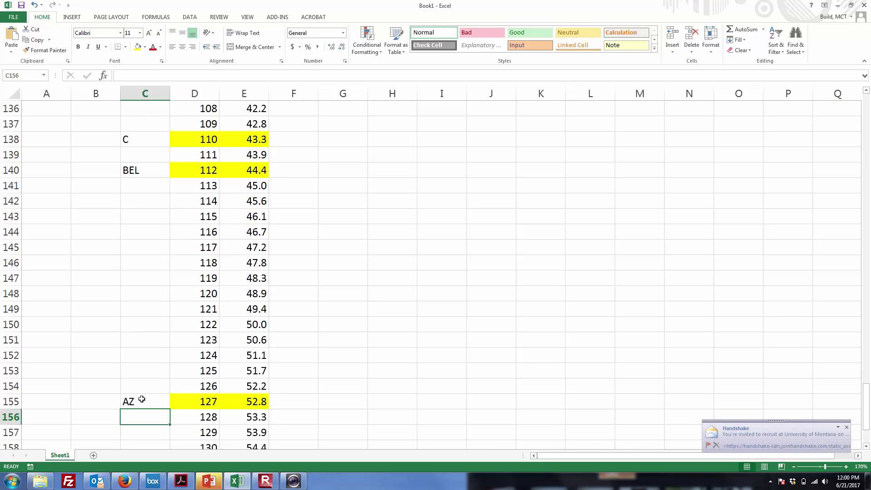
pyautogui.click(301, 399)
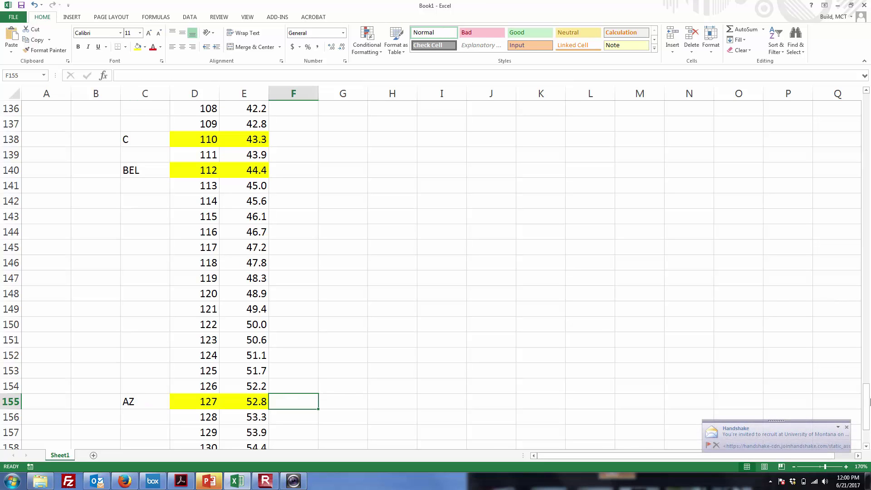
# Head column C with 'who' in C2 and select the table from C2 to E163
pyautogui.moveTo(868, 401); pyautogui.dragTo(848, 86)
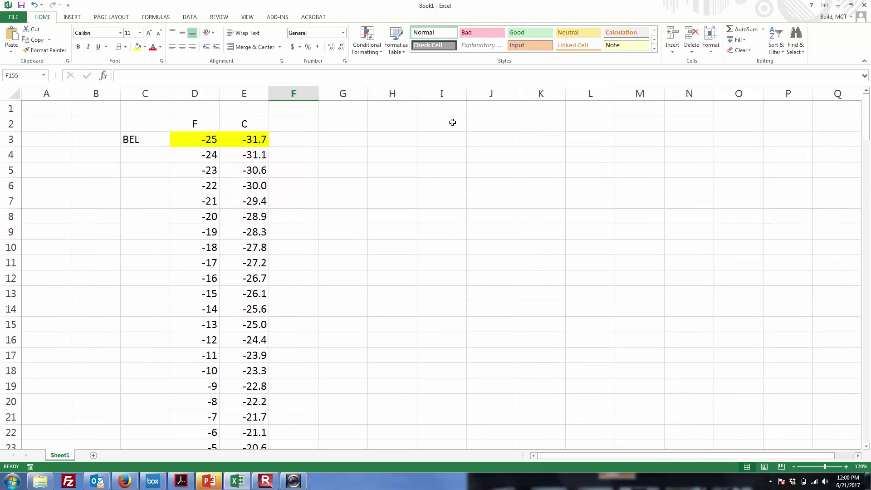
pyautogui.click(155, 126)
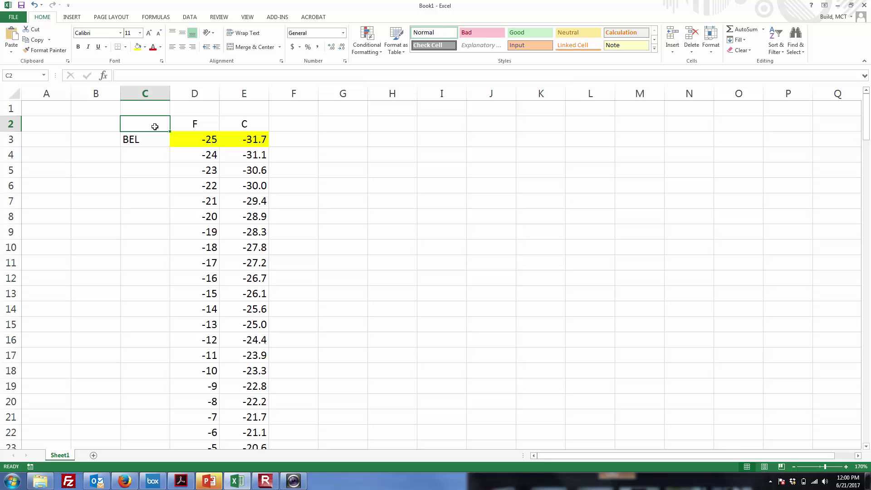
pyautogui.write('s')
pyautogui.write('who')
pyautogui.press('Return')
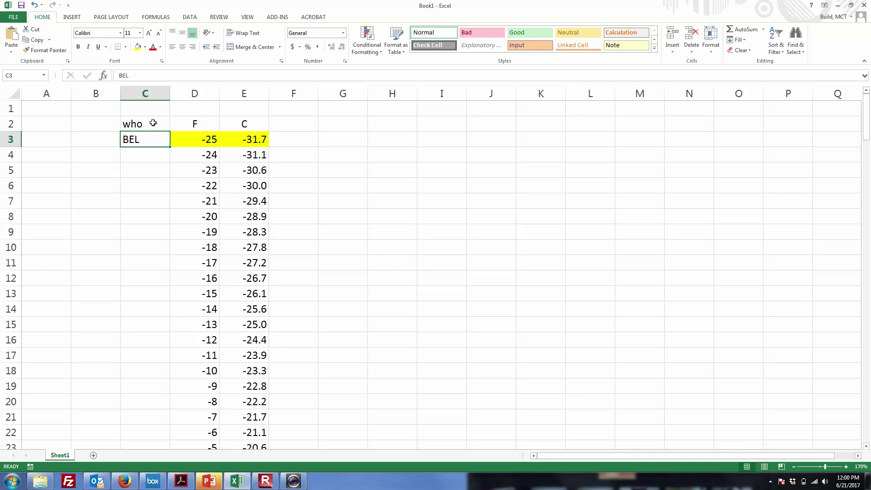
pyautogui.moveTo(155, 121); pyautogui.dragTo(248, 398)
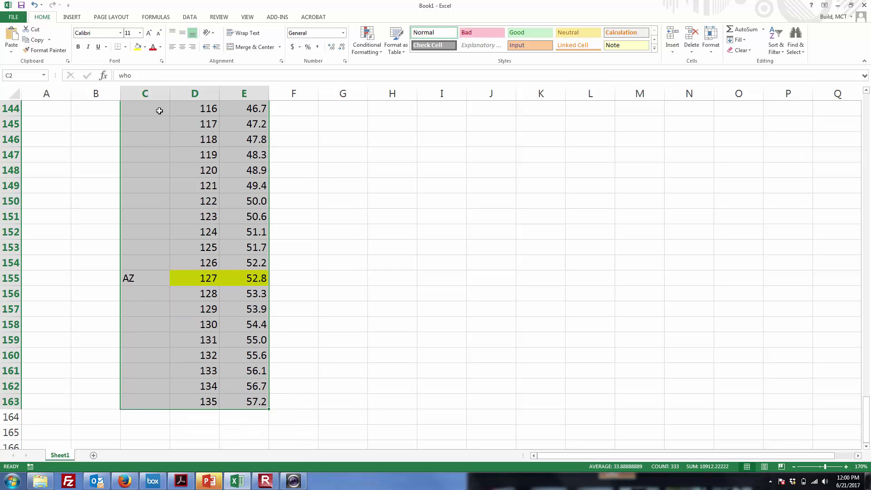
# Insert the recommended Scatter chart of the table from the Insert tab's Charts dialog
pyautogui.click(75, 18)
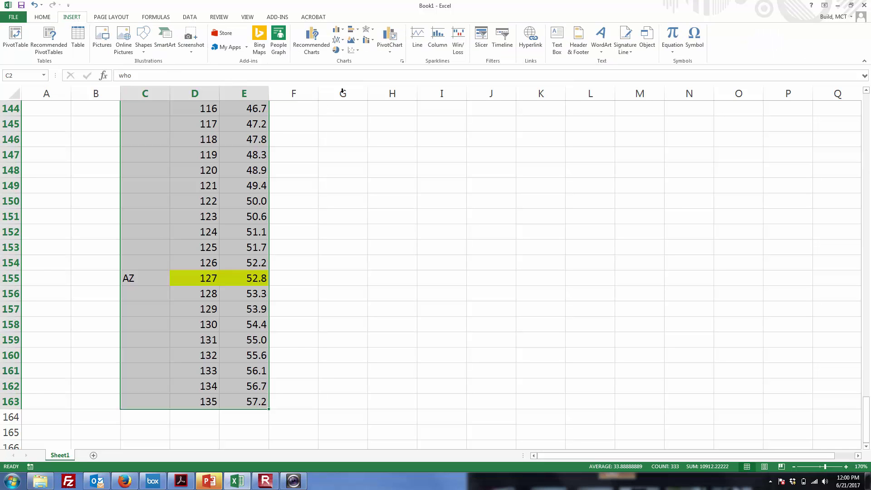
pyautogui.click(402, 61)
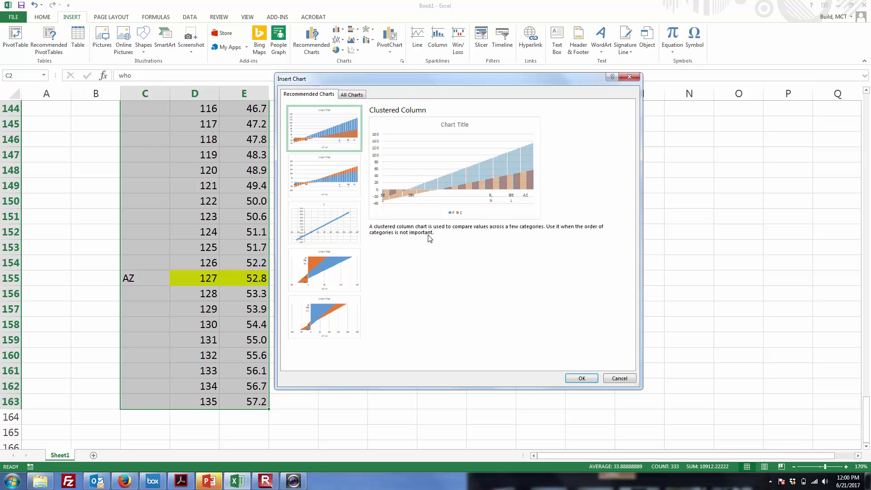
pyautogui.click(325, 224)
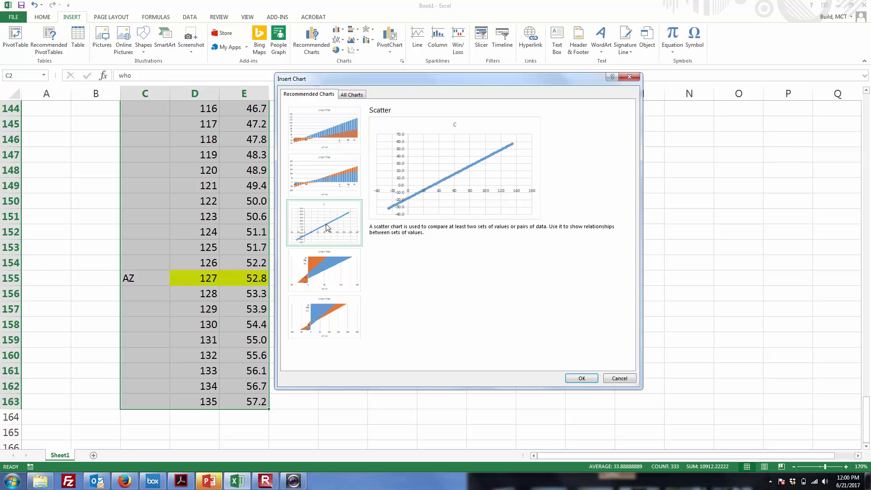
pyautogui.click(580, 378)
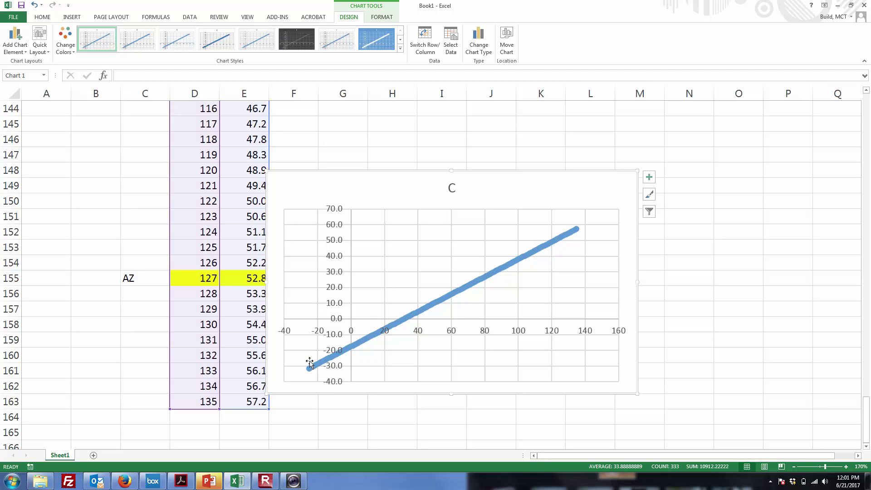
# Check values on the scatter chart's points, then bring PowerPoint to the front
pyautogui.moveTo(310, 371)
pyautogui.moveTo(520, 266)
pyautogui.click(17, 483)
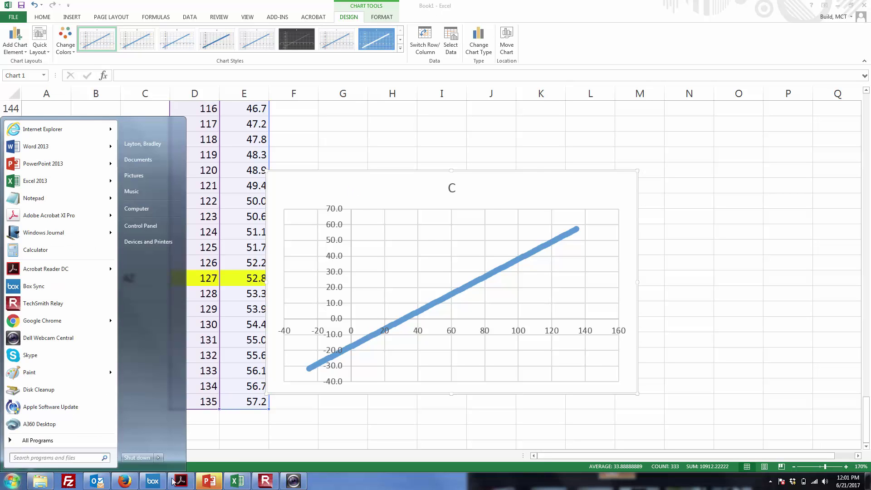
pyautogui.click(206, 483)
pyautogui.click(205, 483)
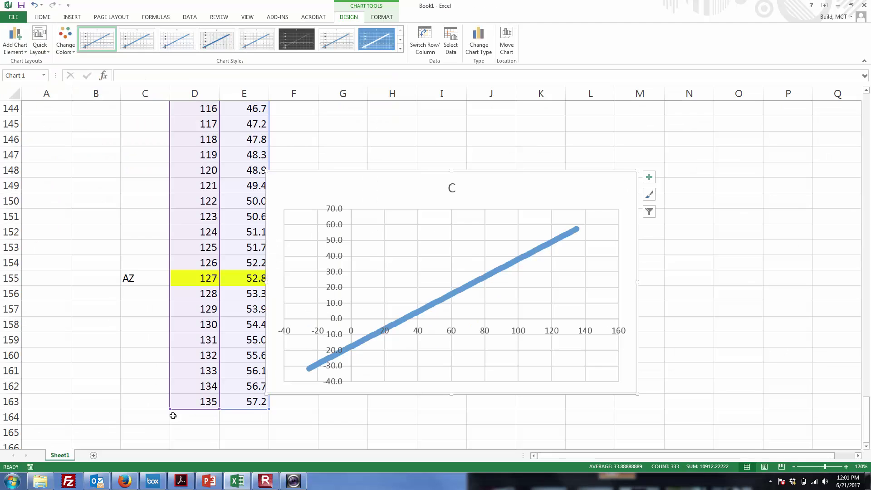
pyautogui.click(206, 482)
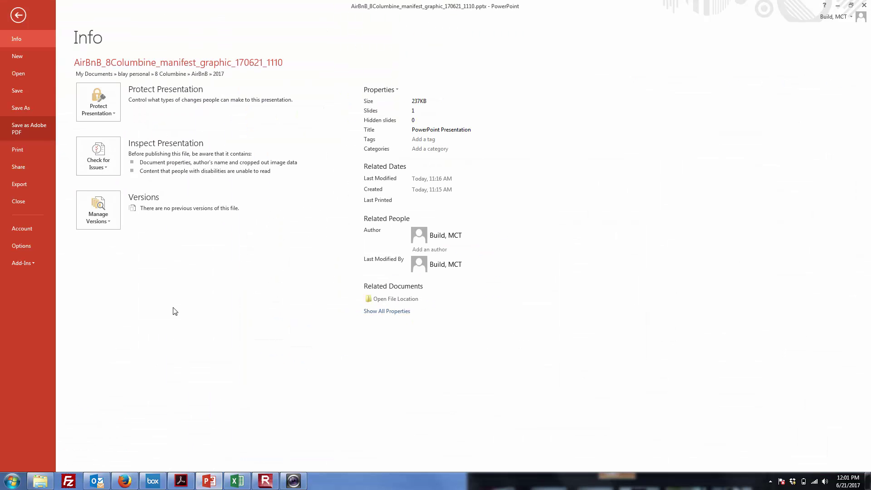
# Create a blank presentation and delete its title and subtitle placeholders
pyautogui.click(29, 56)
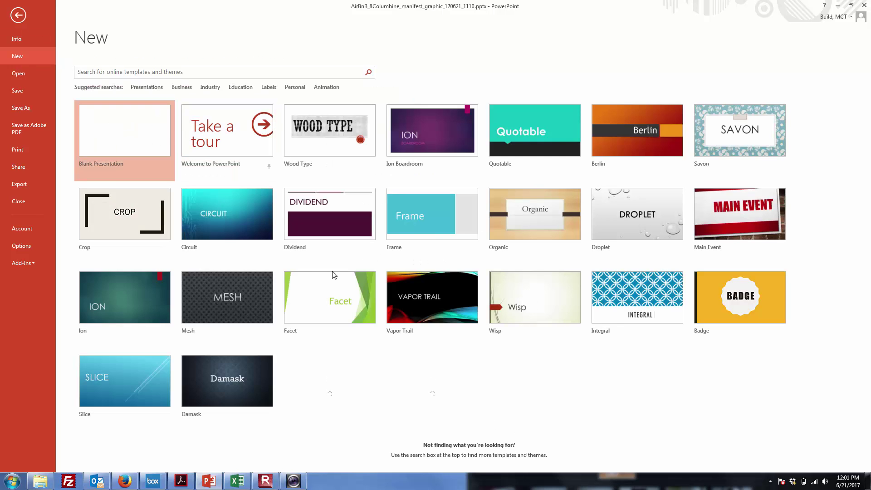
pyautogui.press('Return')
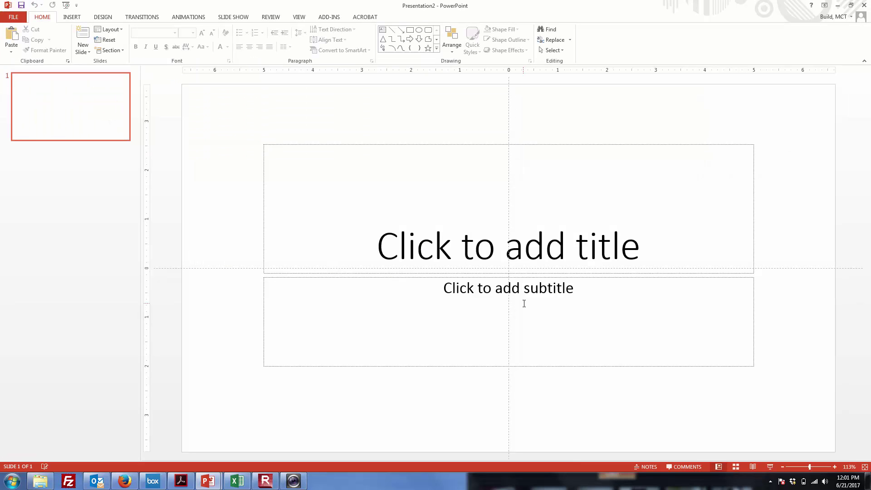
pyautogui.hotkey('ctrl', 'a')
pyautogui.press('Delete')
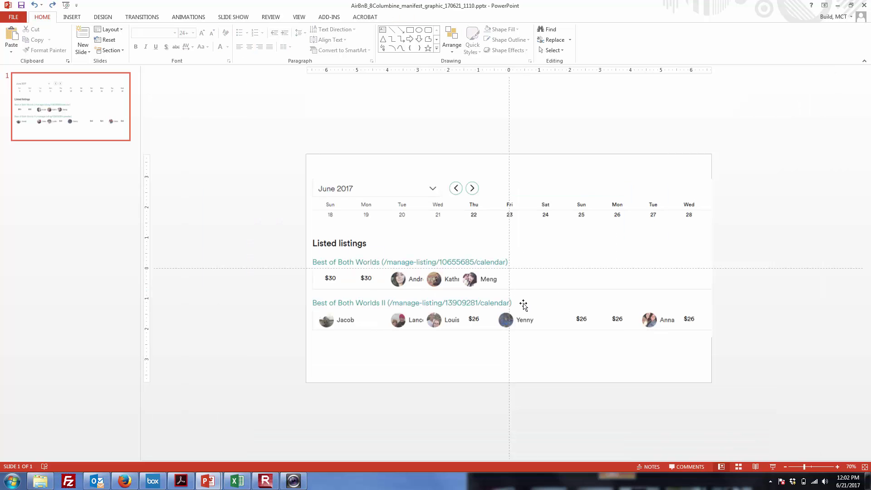
pyautogui.hotkey('alt', 'Tab')
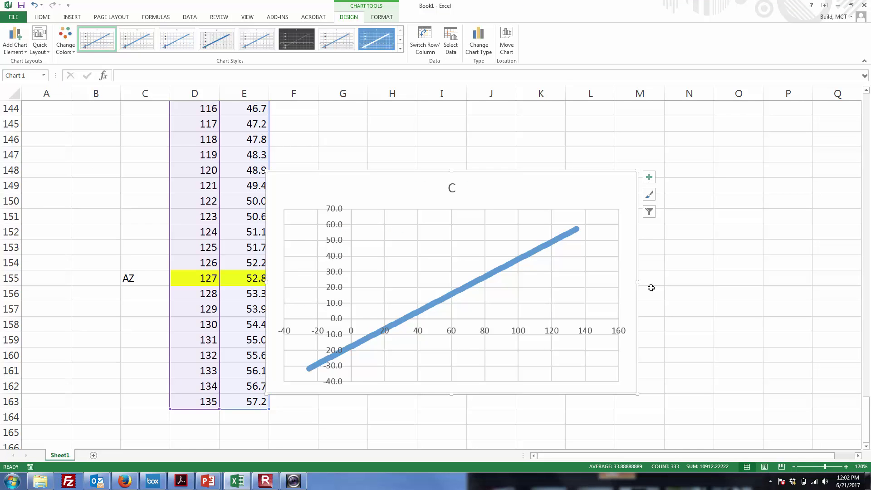
pyautogui.hotkey('alt', 'Tab')
pyautogui.hotkey('alt', 'Tab')
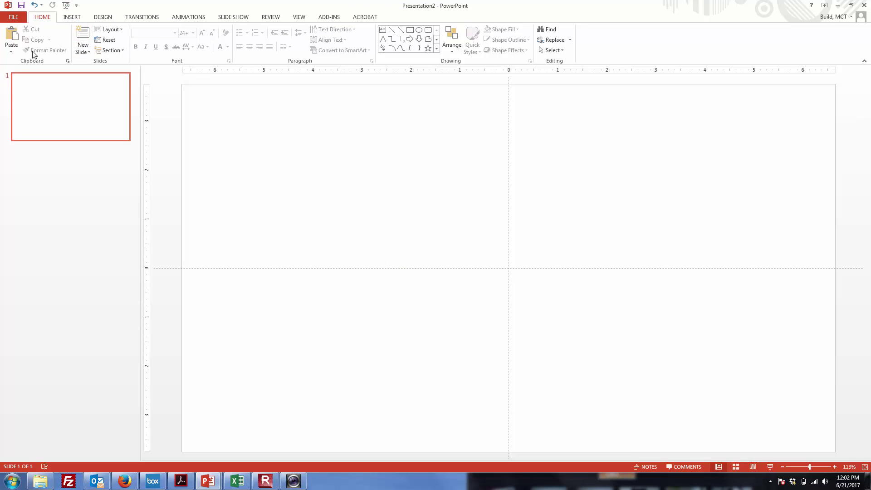
# Paste the copied chart as a picture and enlarge it to fill most of the slide
pyautogui.click(12, 54)
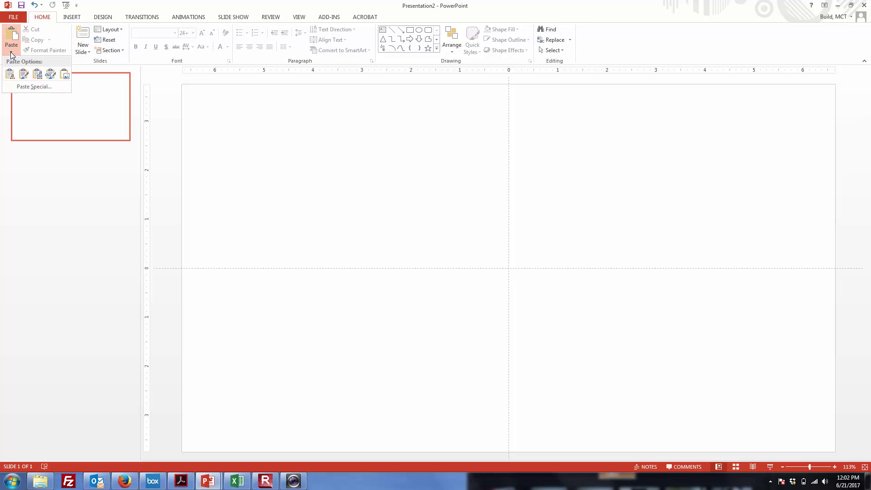
pyautogui.click(65, 74)
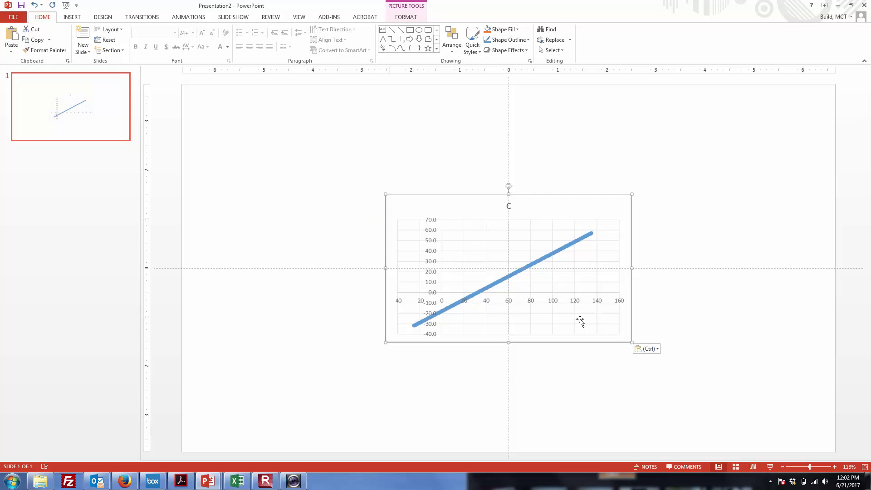
pyautogui.moveTo(630, 342); pyautogui.dragTo(758, 418)
pyautogui.hotkey('ctrl', 'z')
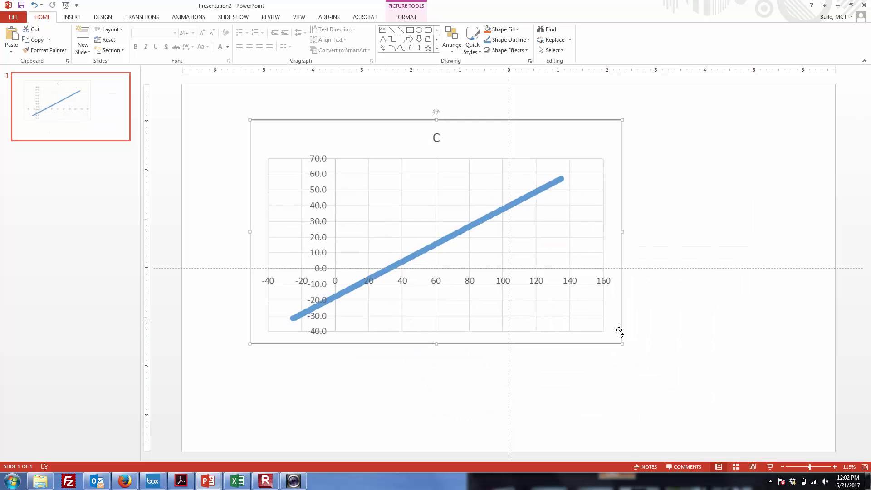
pyautogui.moveTo(623, 344); pyautogui.dragTo(713, 407)
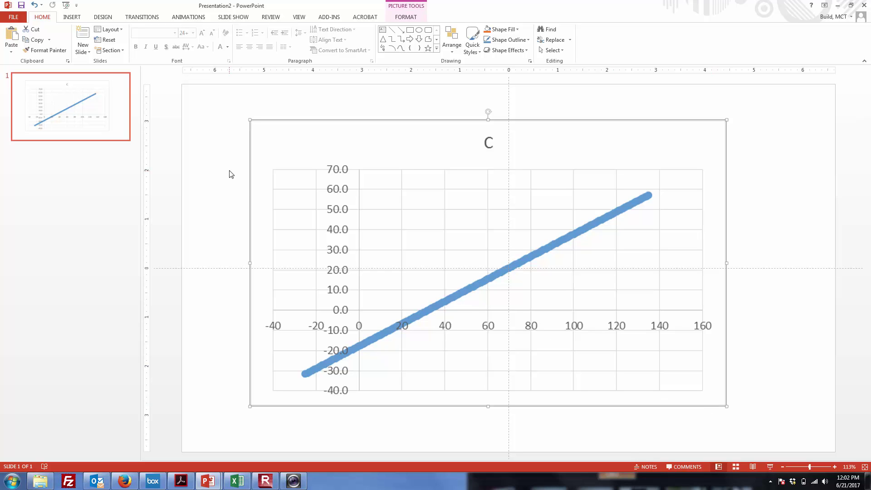
pyautogui.hotkey('alt', 'Tab')
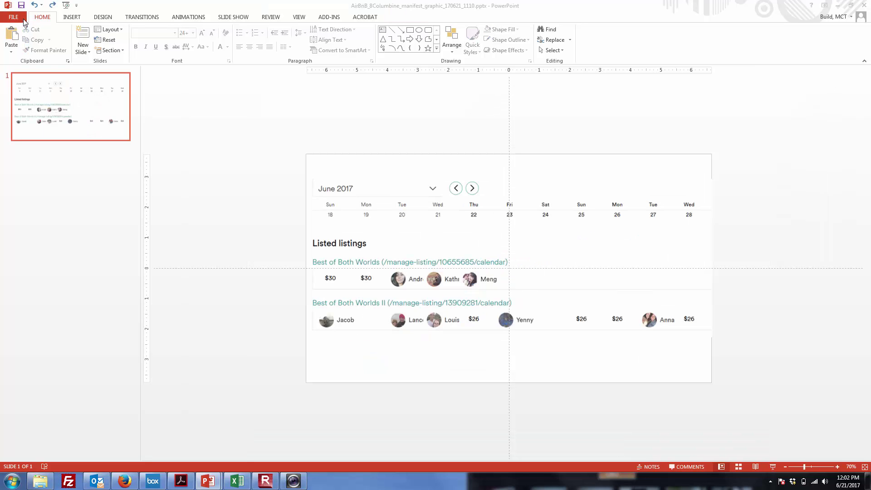
pyautogui.hotkey('alt', 'Tab')
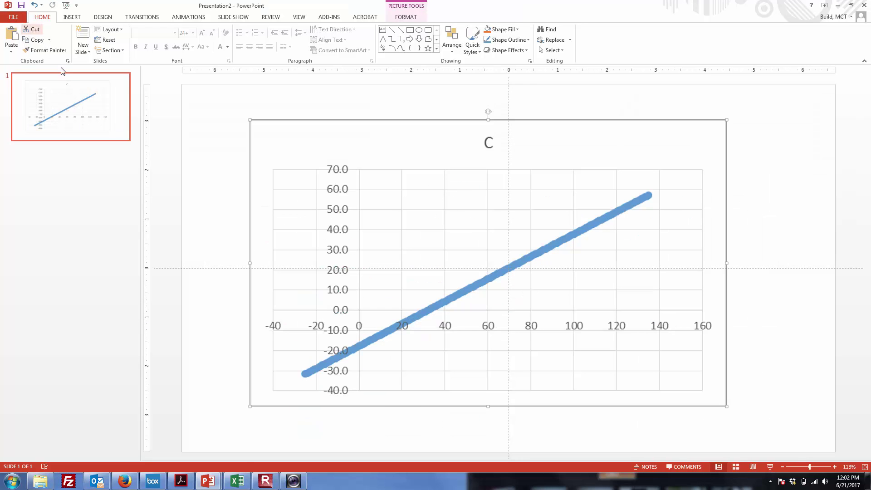
# Open Save As and browse to the NRGY 195 Practicum\2017 folder
pyautogui.click(14, 18)
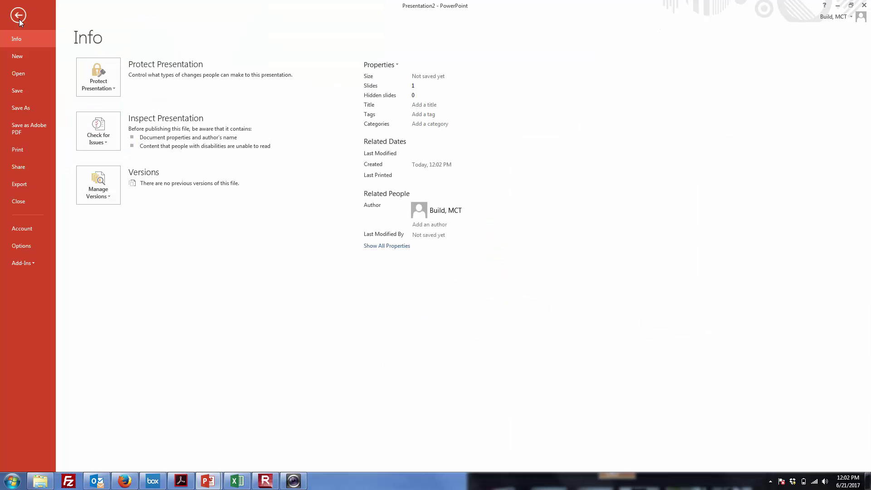
pyautogui.click(23, 108)
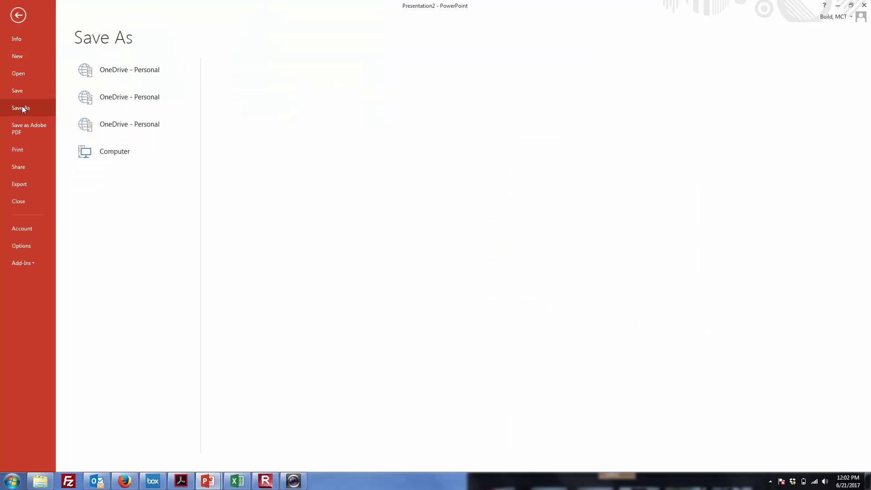
pyautogui.click(114, 145)
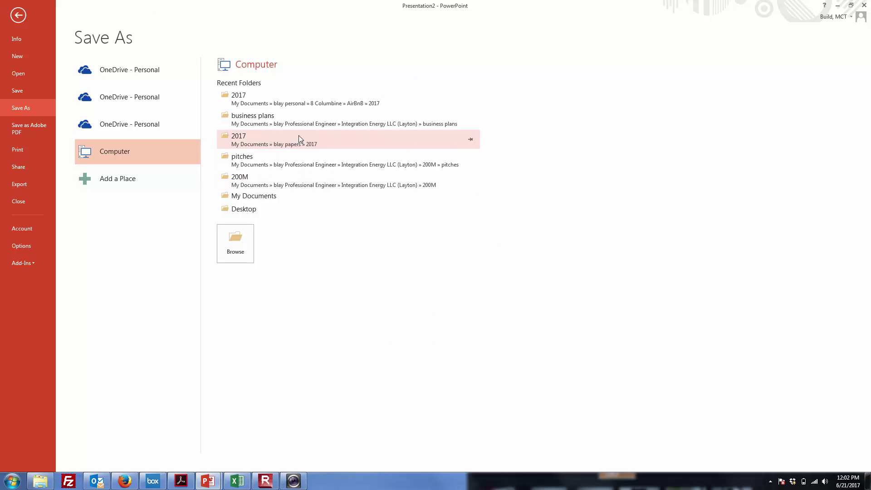
pyautogui.click(282, 105)
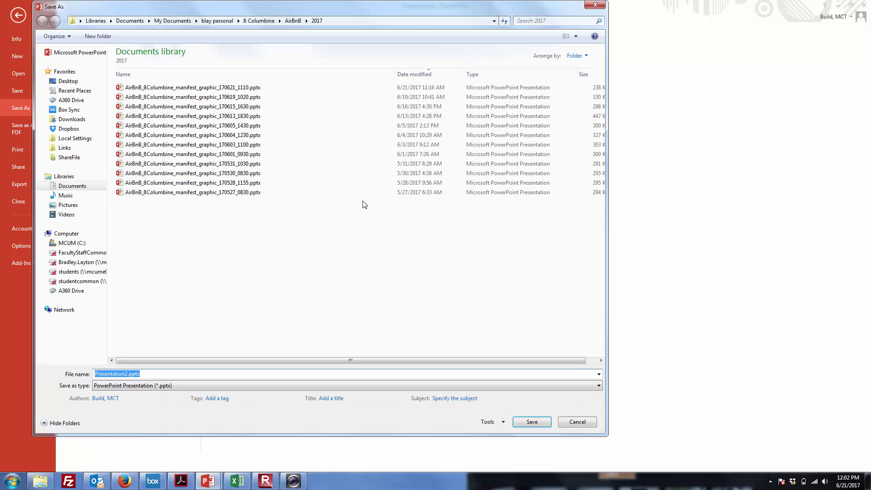
pyautogui.click(180, 21)
pyautogui.click(491, 239)
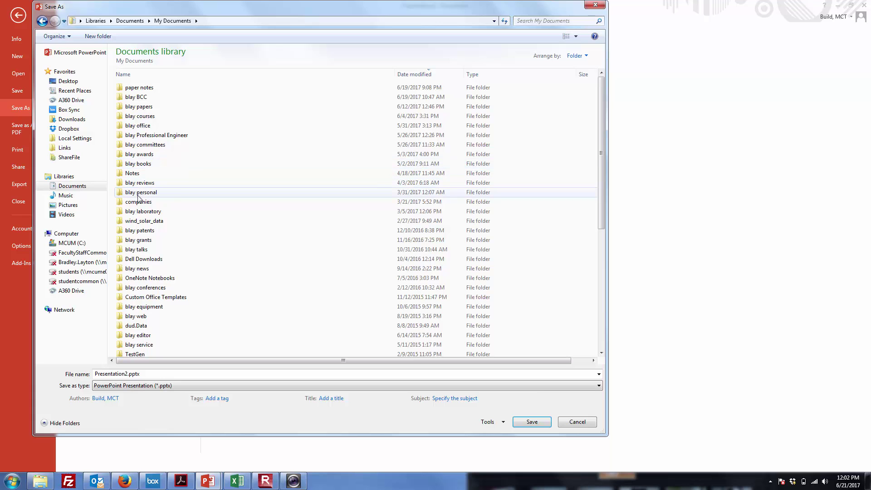
pyautogui.click(192, 78)
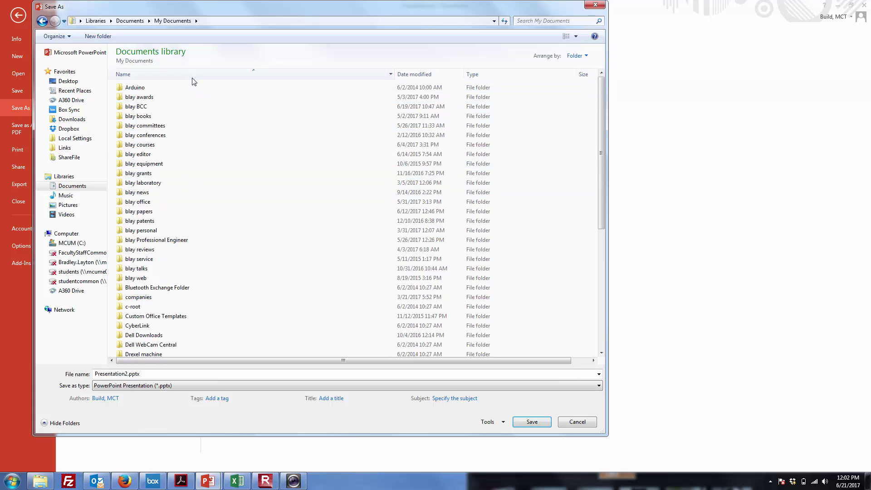
pyautogui.doubleClick(140, 147)
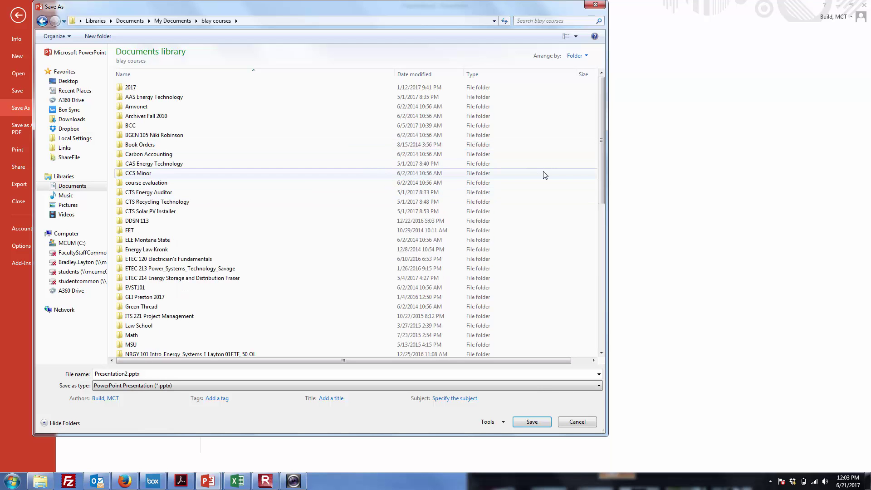
pyautogui.moveTo(601, 109); pyautogui.dragTo(601, 151)
pyautogui.click(133, 293)
pyautogui.doubleClick(134, 293)
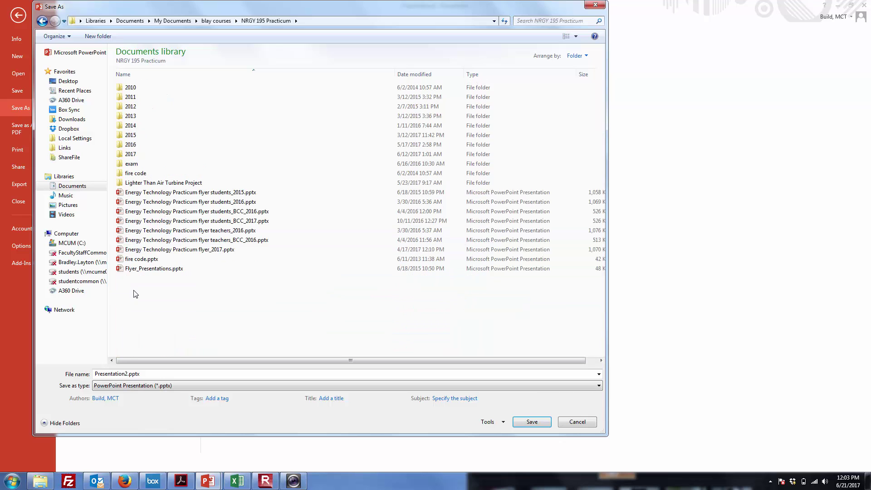
pyautogui.doubleClick(130, 155)
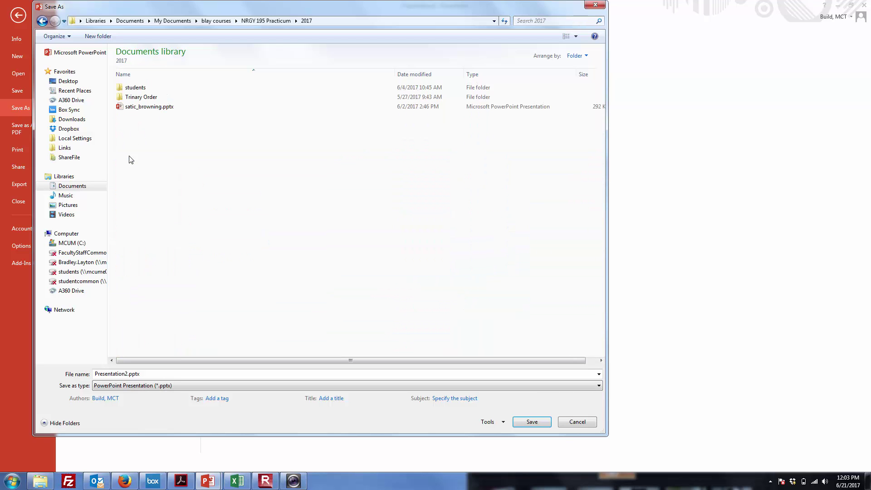
# Rename the file from Presentation2 to C_to_F and save it
pyautogui.doubleClick(151, 373)
pyautogui.click(151, 373)
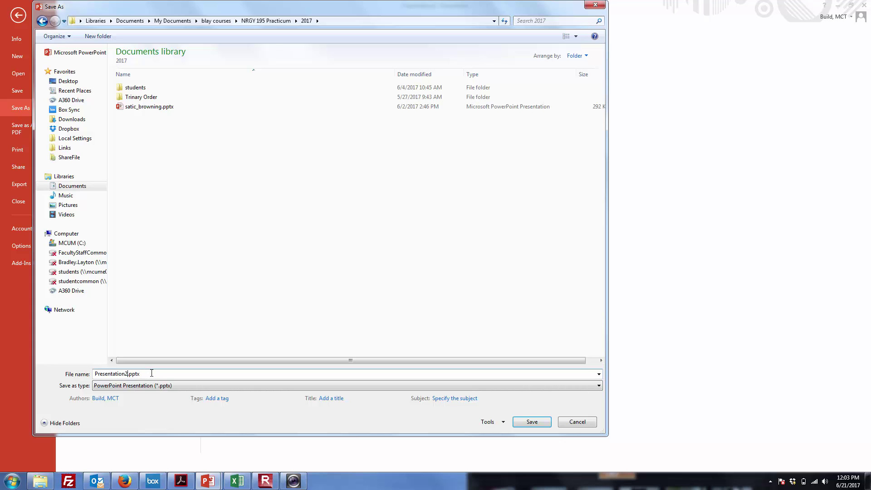
pyautogui.press('BackSpace')
pyautogui.press('BackSpace')
pyautogui.press('BackSpace')
pyautogui.press('BackSpace')
pyautogui.press('BackSpace')
pyautogui.press('BackSpace')
pyautogui.press('BackSpace')
pyautogui.press('BackSpace')
pyautogui.press('BackSpace')
pyautogui.press('BackSpace')
pyautogui.press('BackSpace')
pyautogui.press('BackSpace')
pyautogui.press('BackSpace')
pyautogui.write('C_to_F')
pyautogui.click(520, 422)
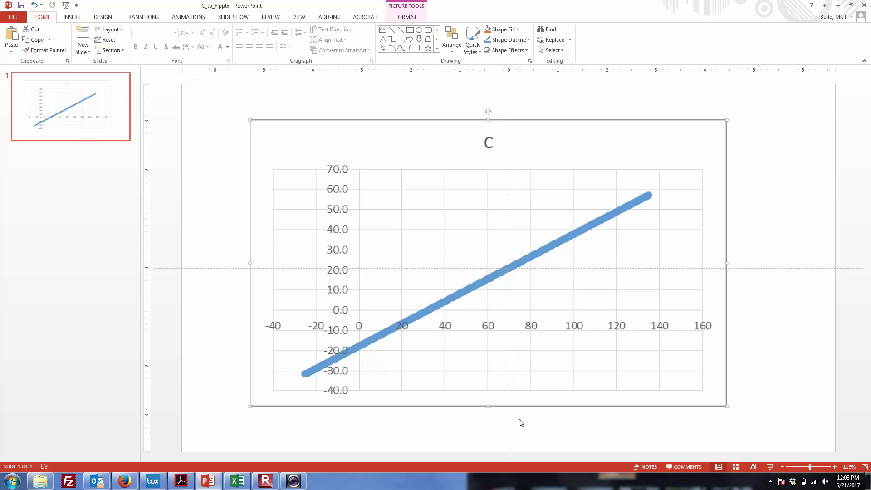
pyautogui.click(521, 422)
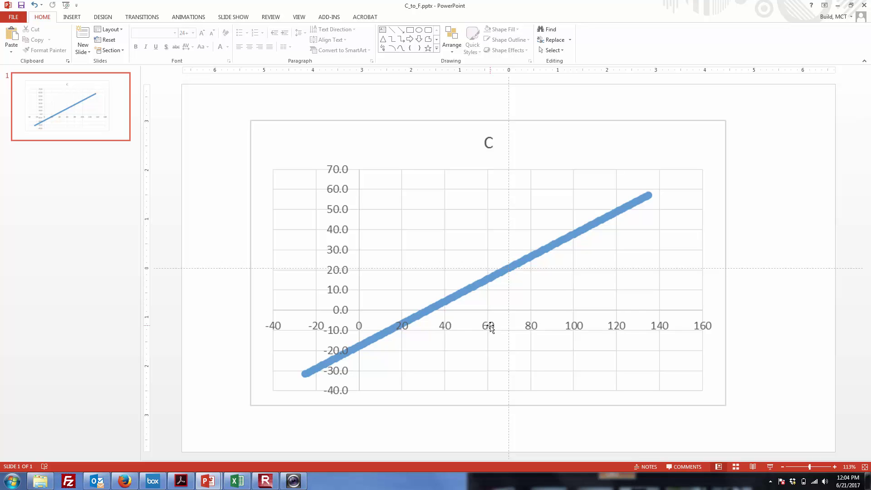
pyautogui.click(21, 6)
pyautogui.click(265, 480)
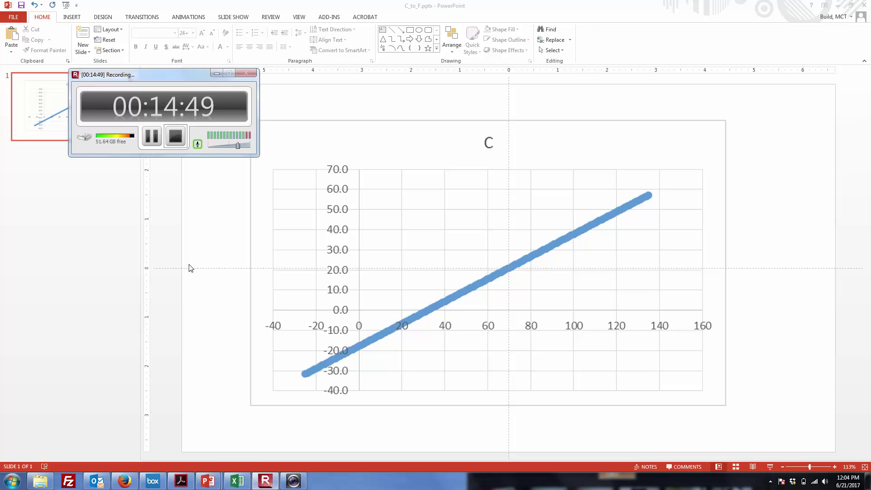